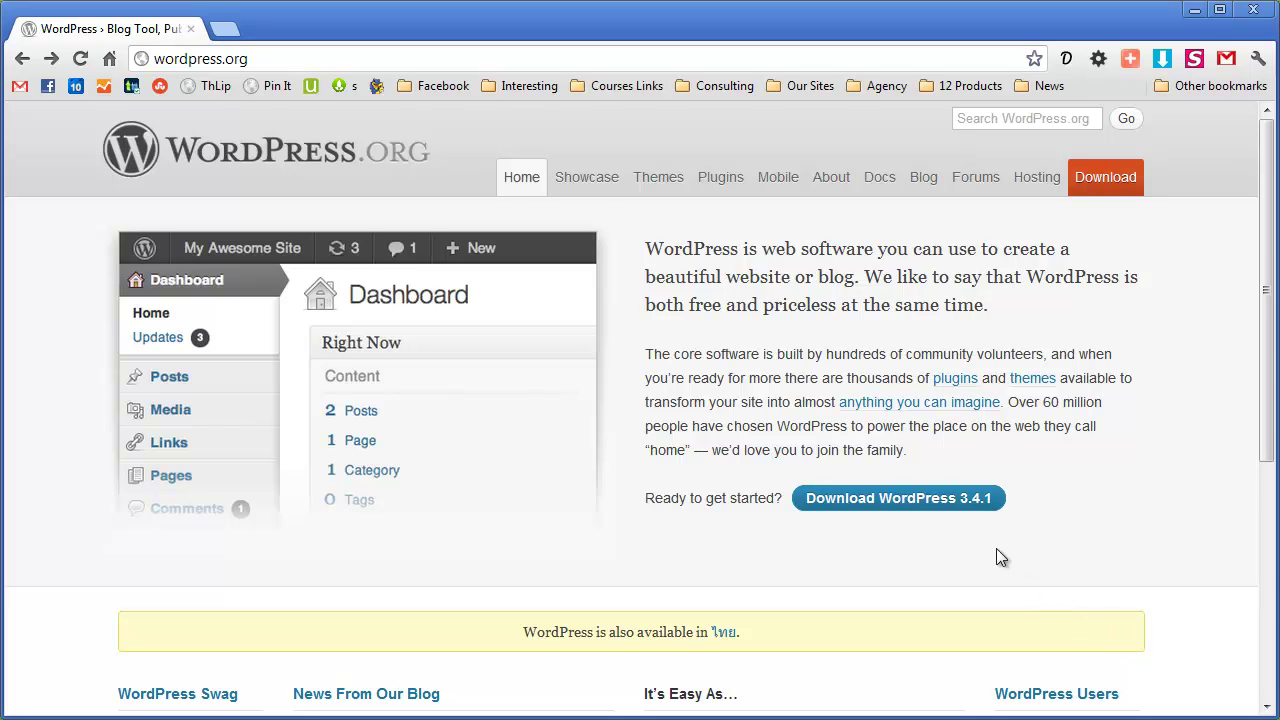
# Download the WordPress 3.4.1 zip from wordpress.org and open the Downloads folder holding it
pyautogui.click(258, 56)
pyautogui.doubleClick(336, 58)
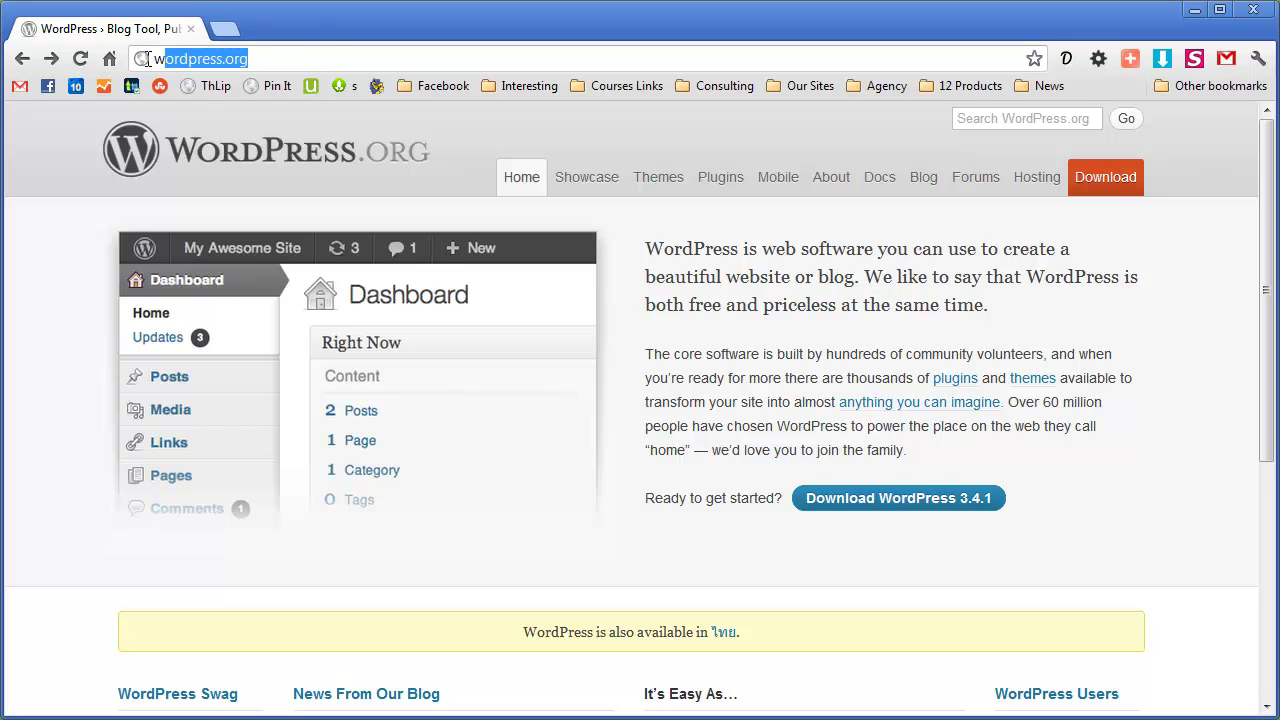
pyautogui.click(687, 255)
pyautogui.click(878, 502)
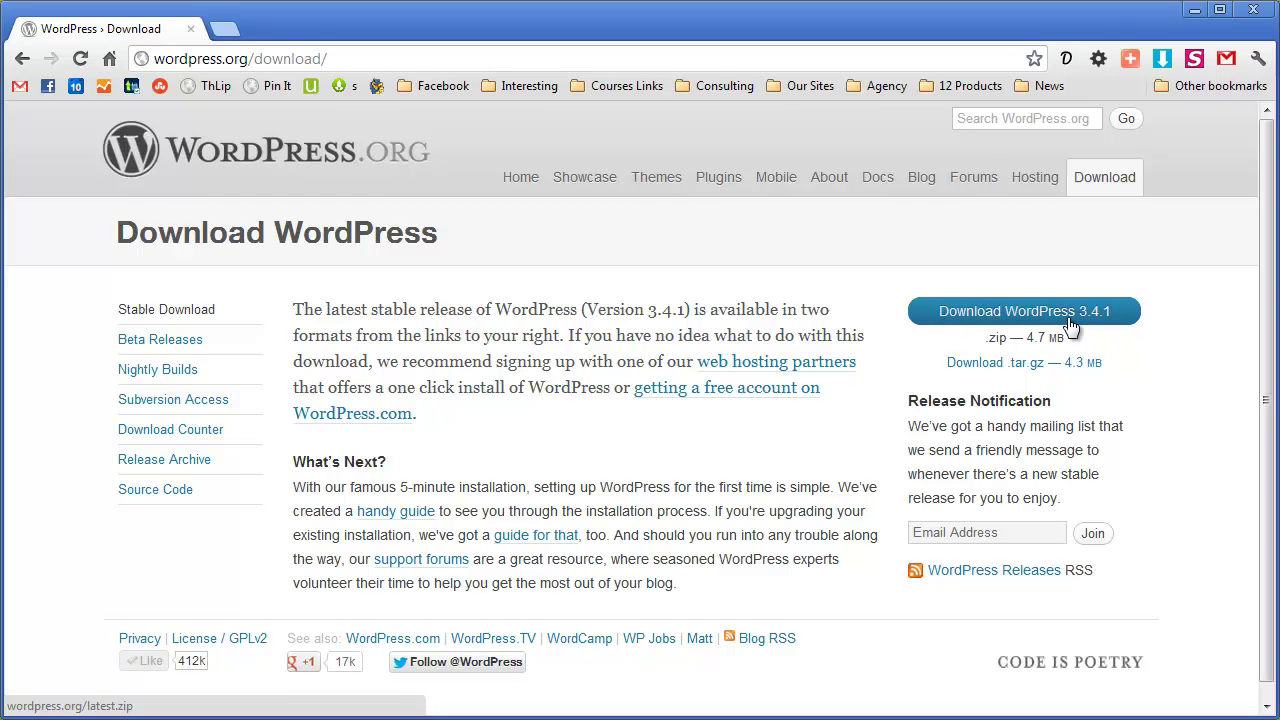
pyautogui.click(1058, 318)
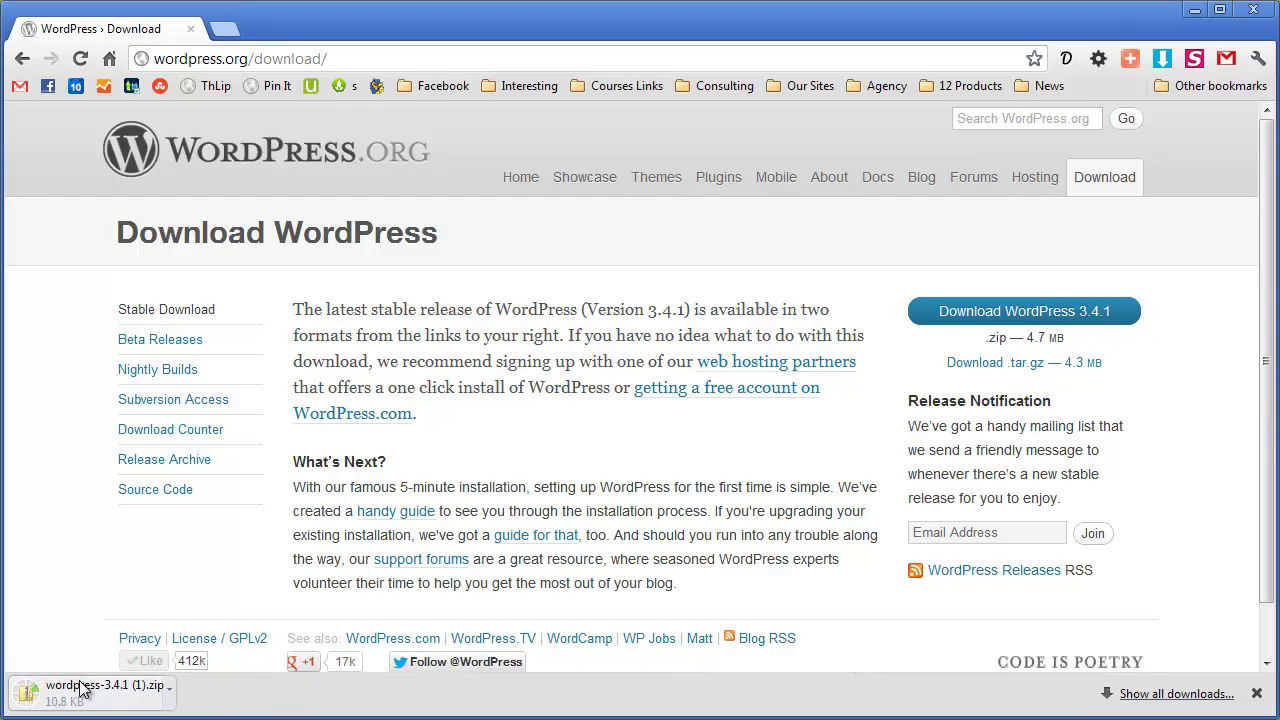
pyautogui.click(1256, 694)
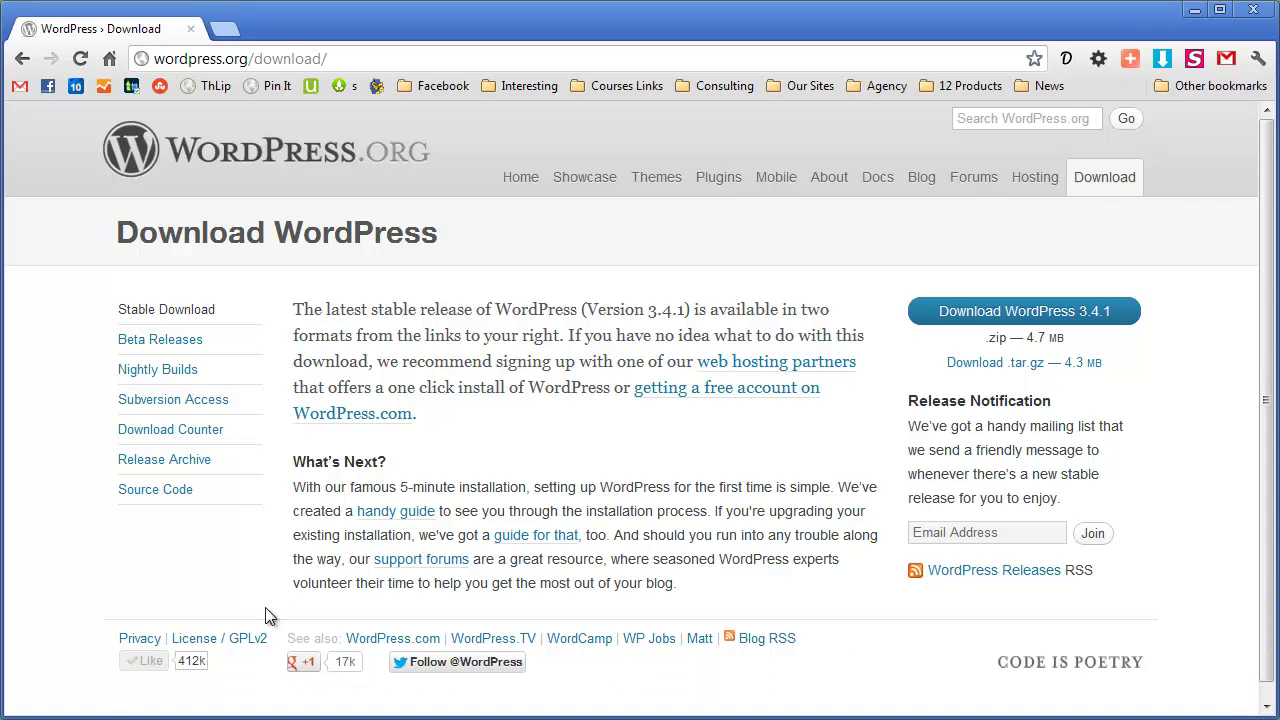
pyautogui.click(113, 713)
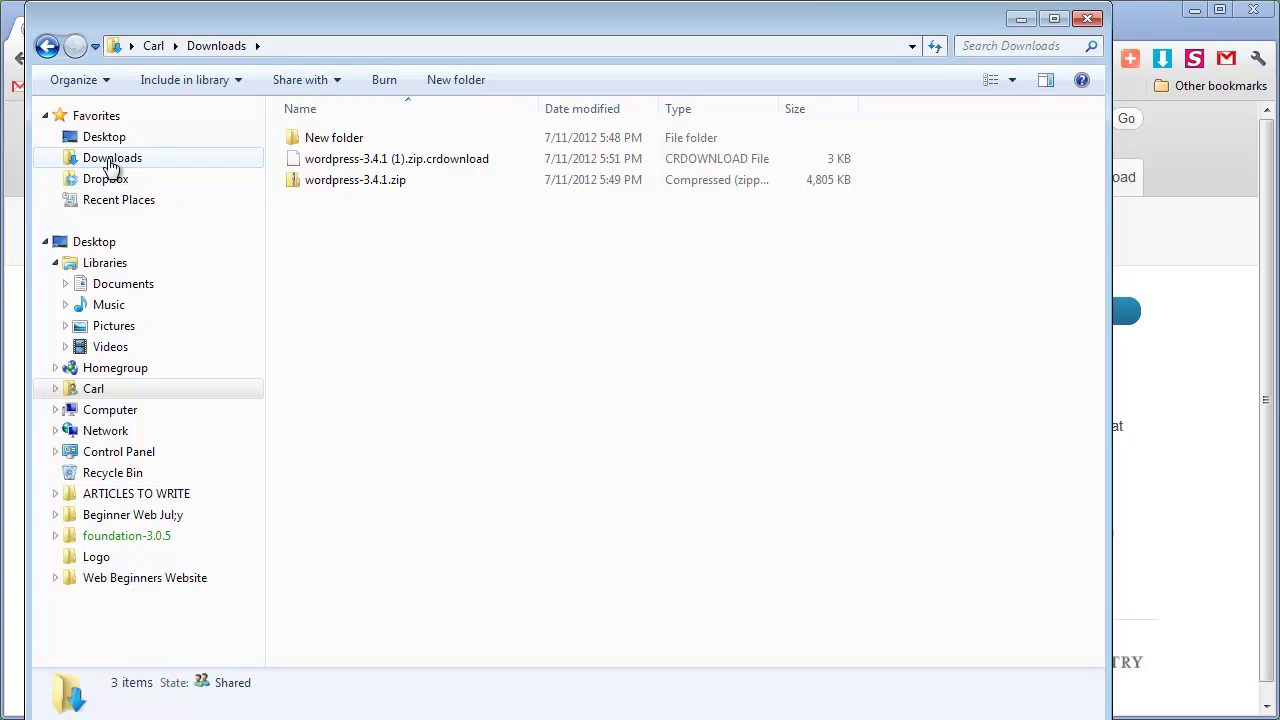
# Open wordpress-3.4.1.zip, enter its wordpress folder, and copy all 20 files and folders
pyautogui.click(350, 180)
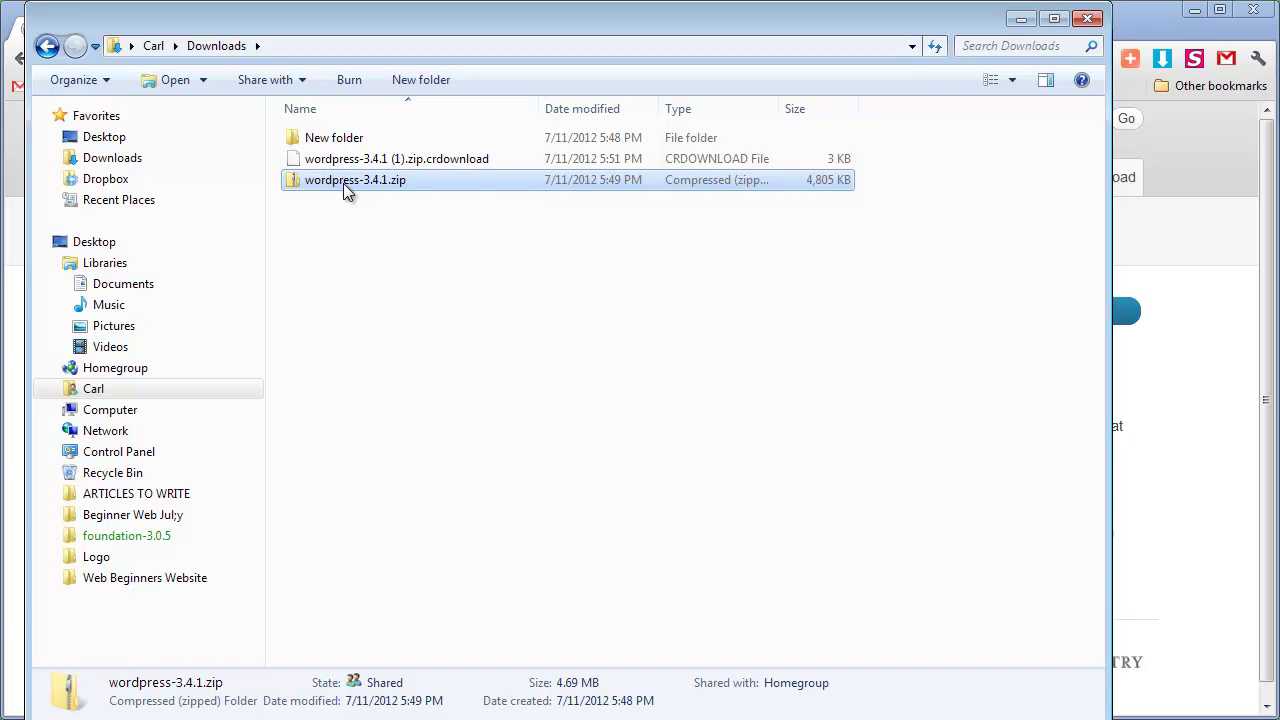
pyautogui.doubleClick(343, 183)
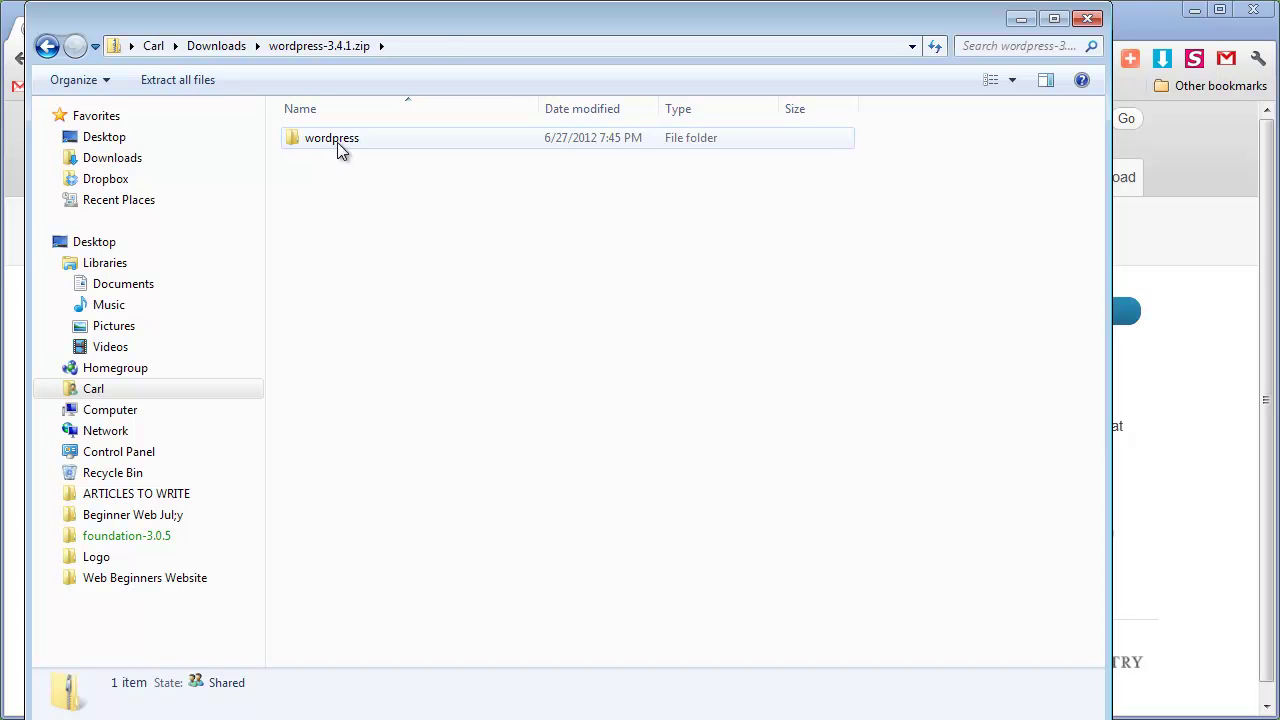
pyautogui.doubleClick(337, 142)
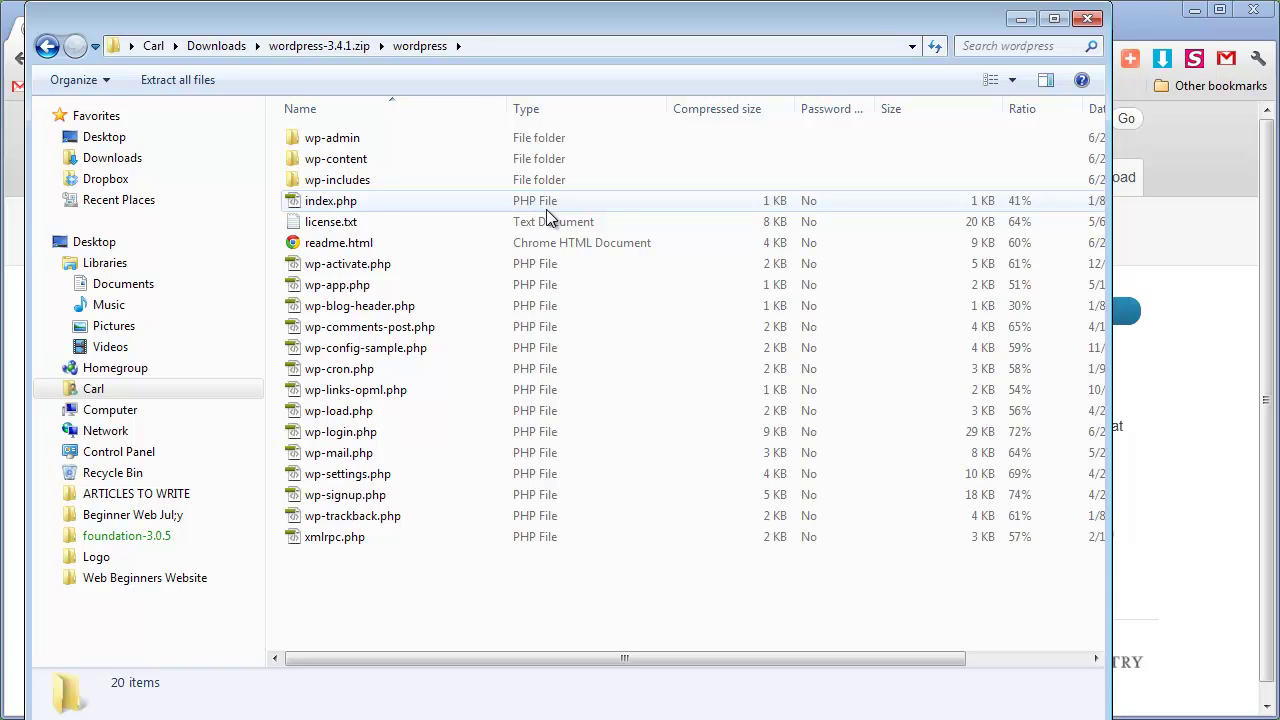
pyautogui.moveTo(458, 594); pyautogui.dragTo(272, 118)
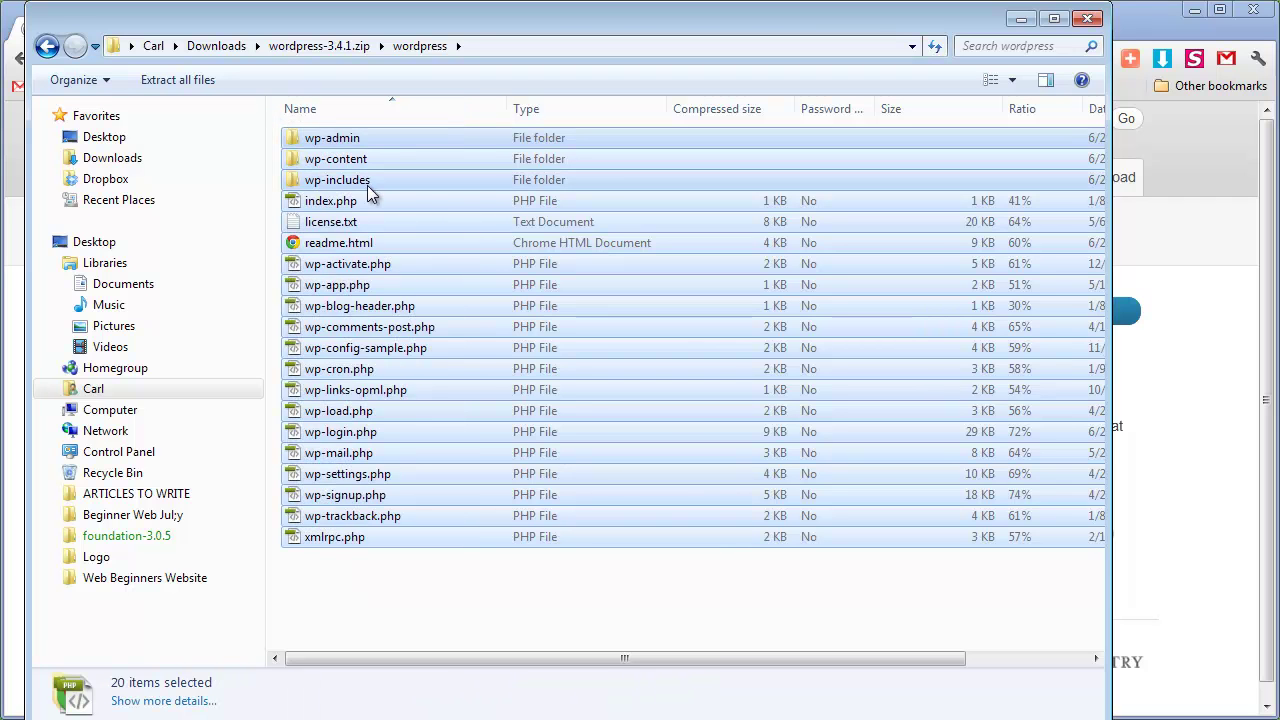
pyautogui.moveTo(457, 606); pyautogui.dragTo(272, 120)
pyautogui.rightClick(340, 178)
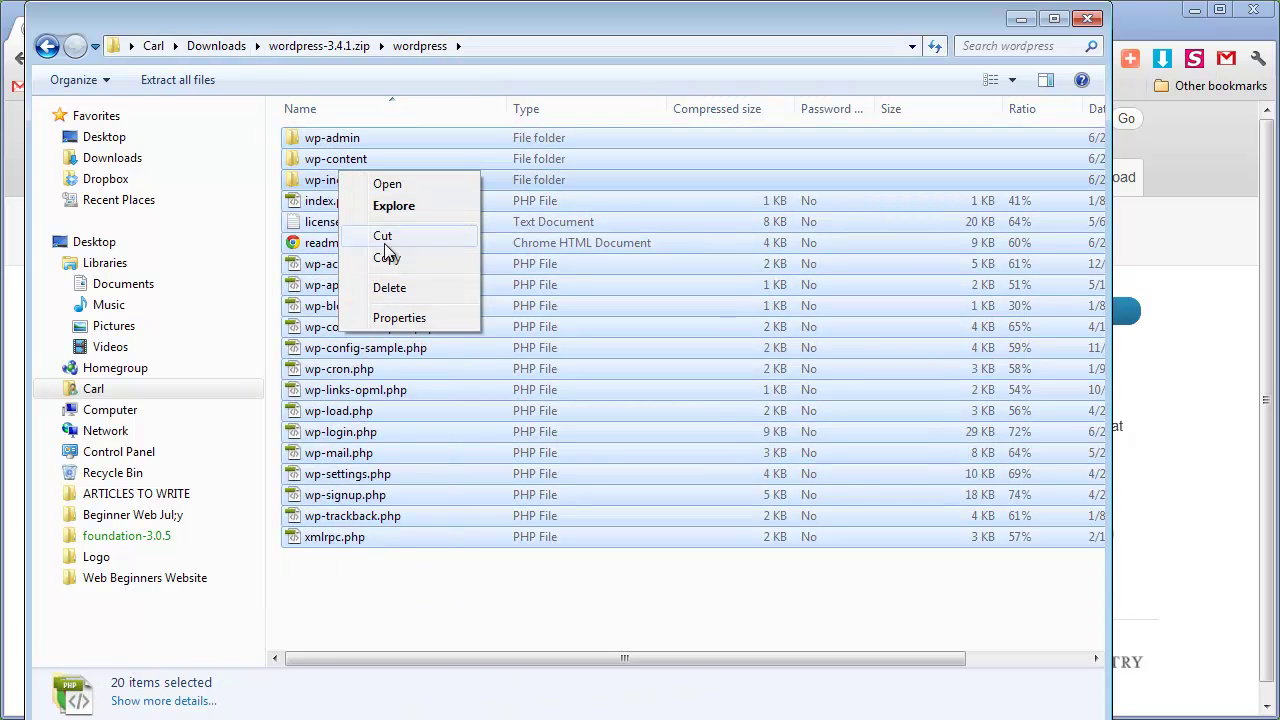
pyautogui.click(402, 593)
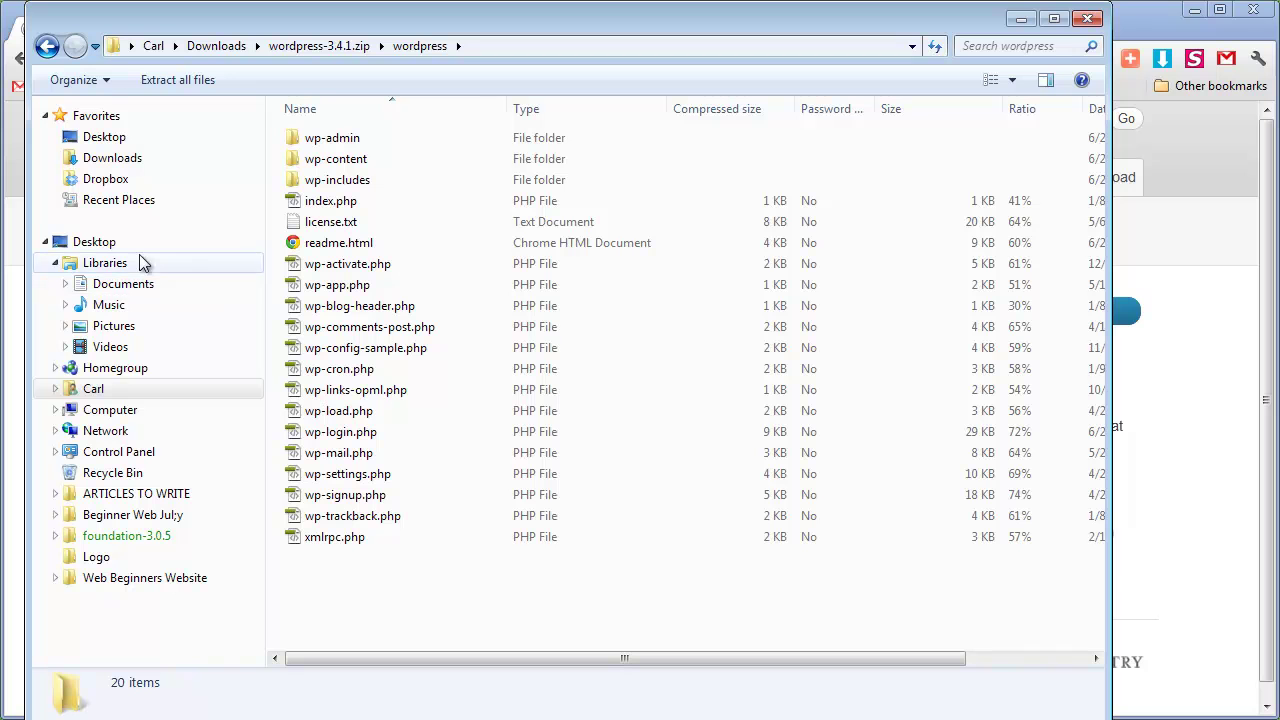
# Go to the Documents library and close the extra zip-contents window
pyautogui.click(113, 287)
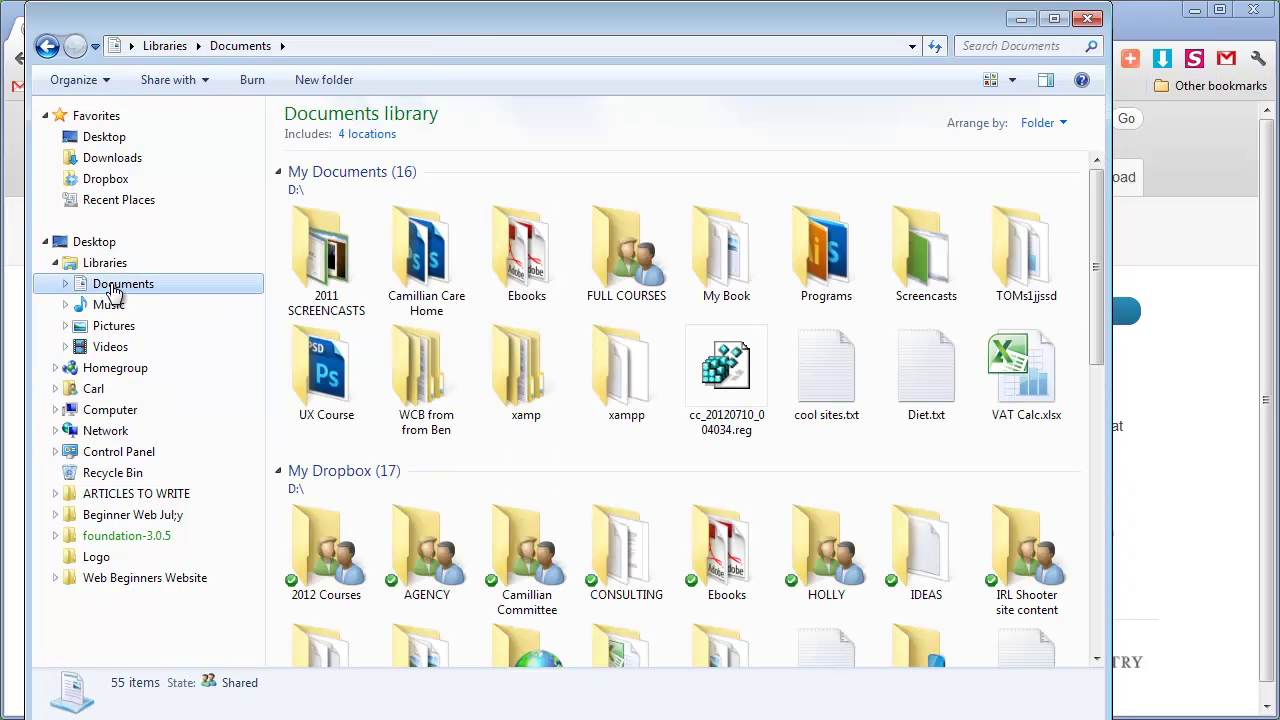
pyautogui.moveTo(1093, 263); pyautogui.dragTo(1066, 575)
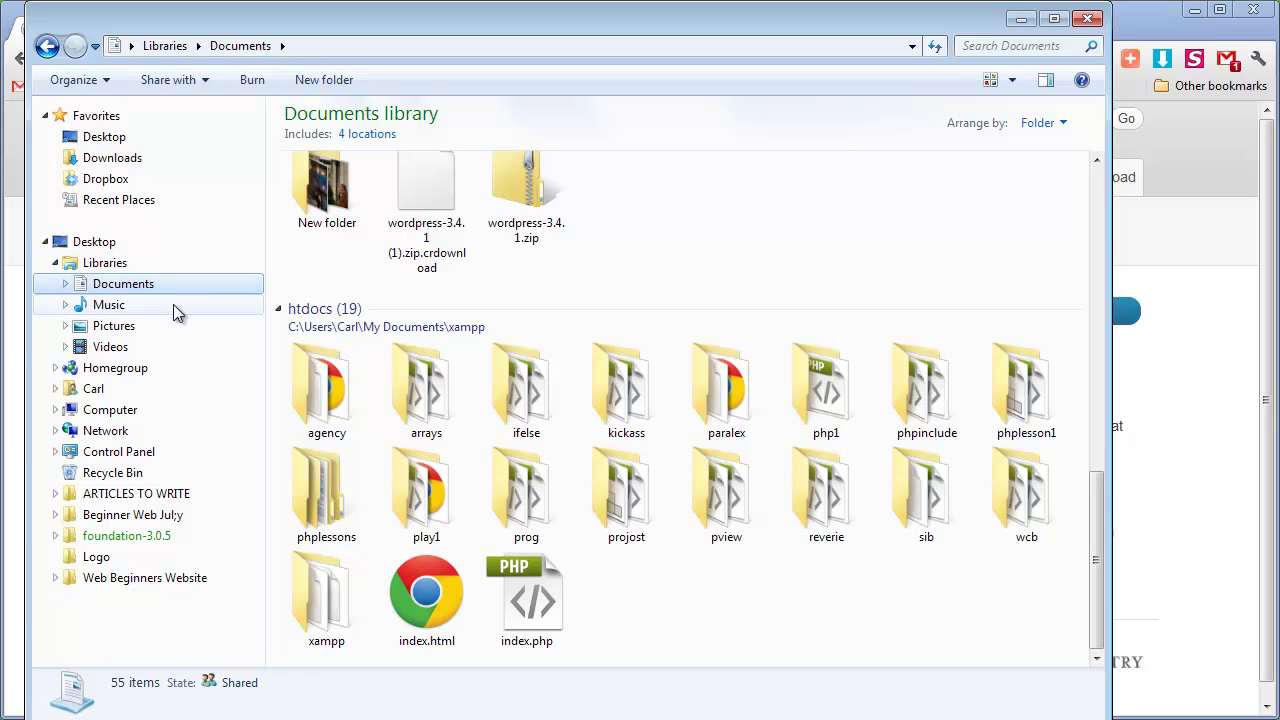
pyautogui.click(364, 321)
pyautogui.click(663, 597)
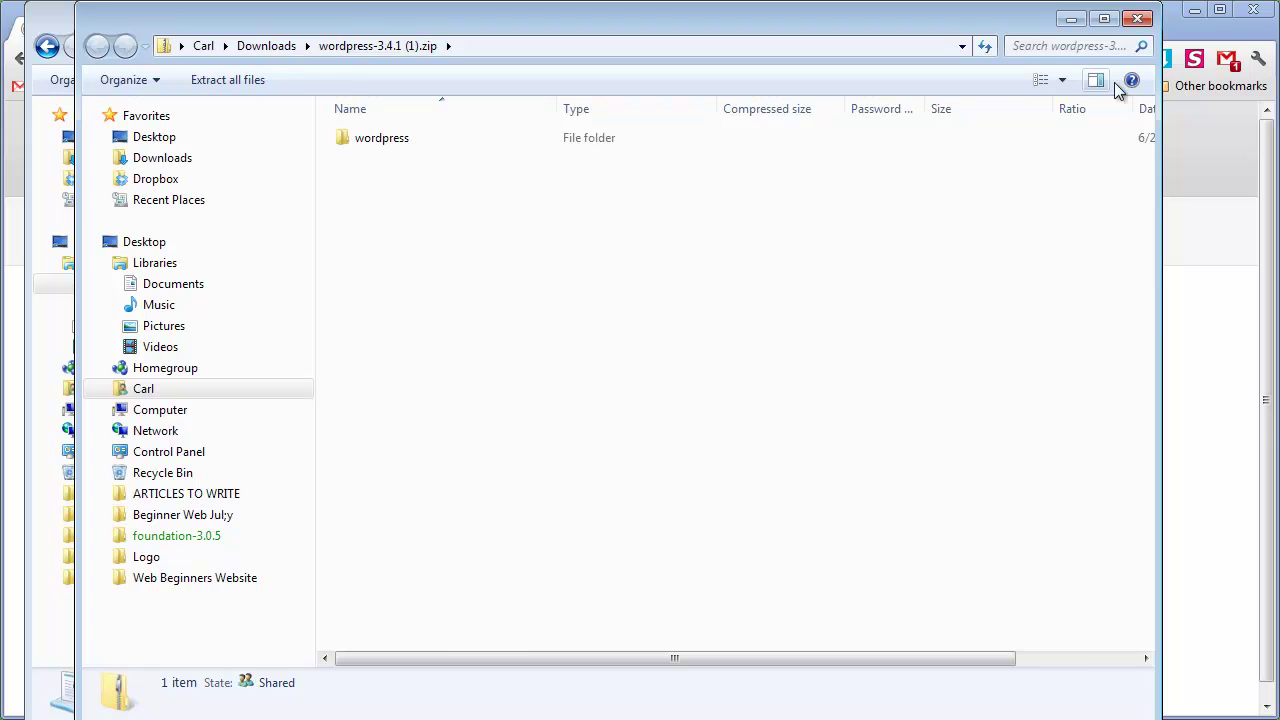
pyautogui.click(1147, 17)
# Create a new folder named newwp in htdocs
pyautogui.rightClick(640, 590)
pyautogui.moveTo(713, 555)
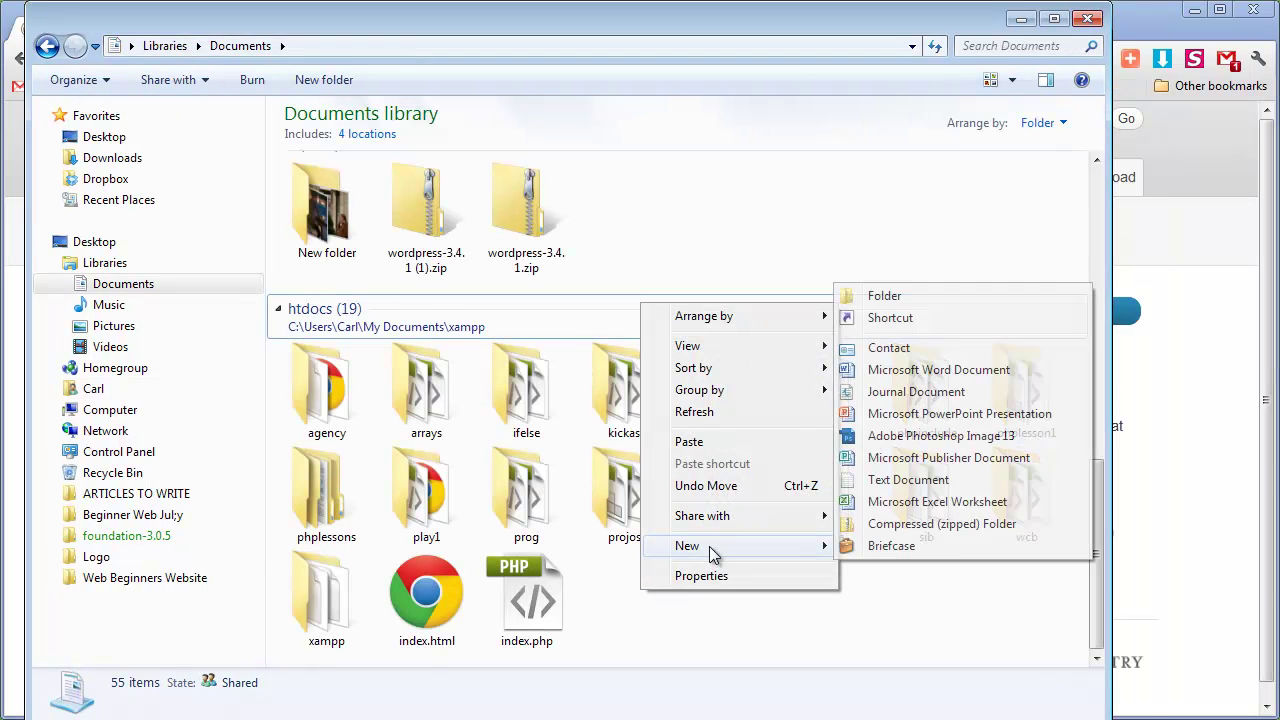
pyautogui.click(931, 295)
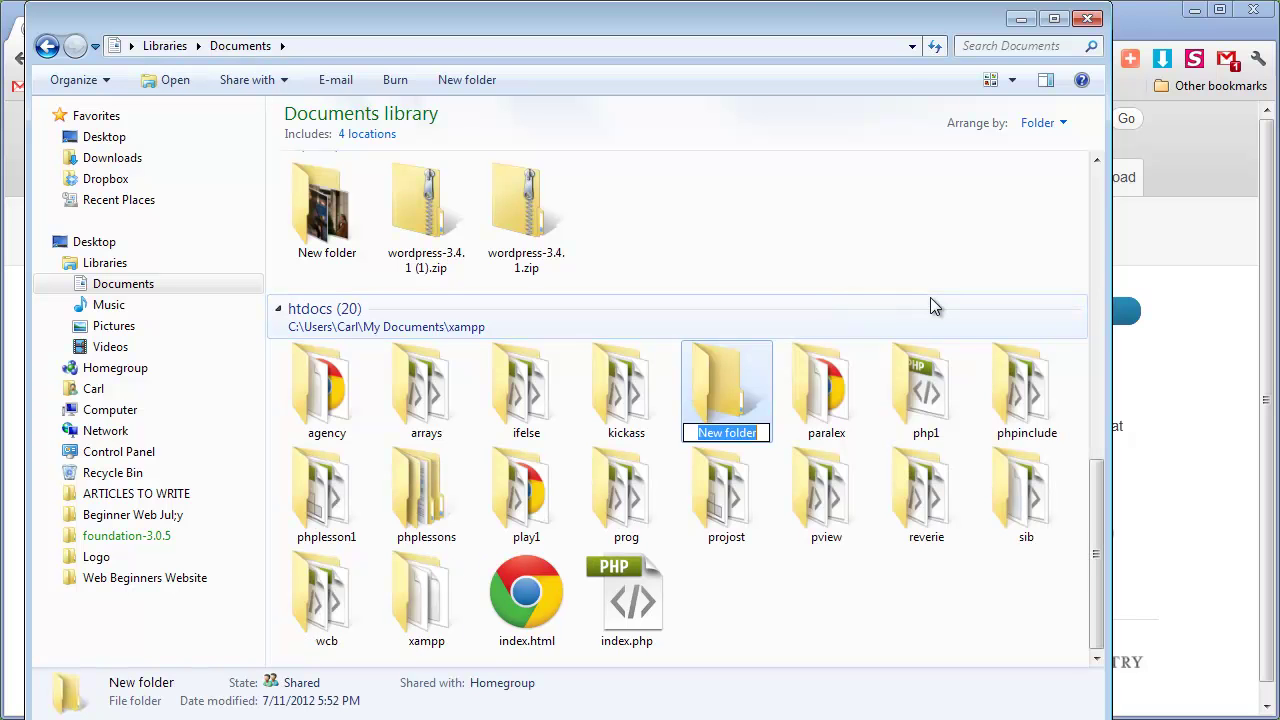
pyautogui.write('newwp')
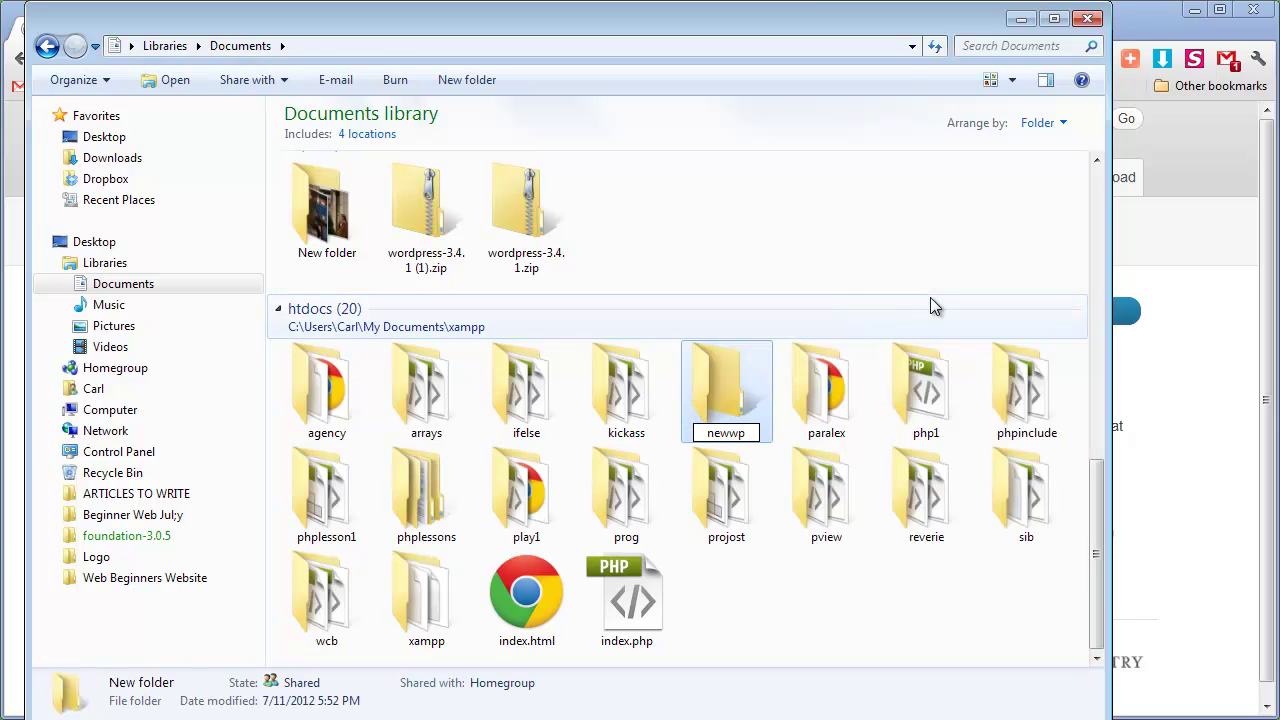
pyautogui.click(796, 605)
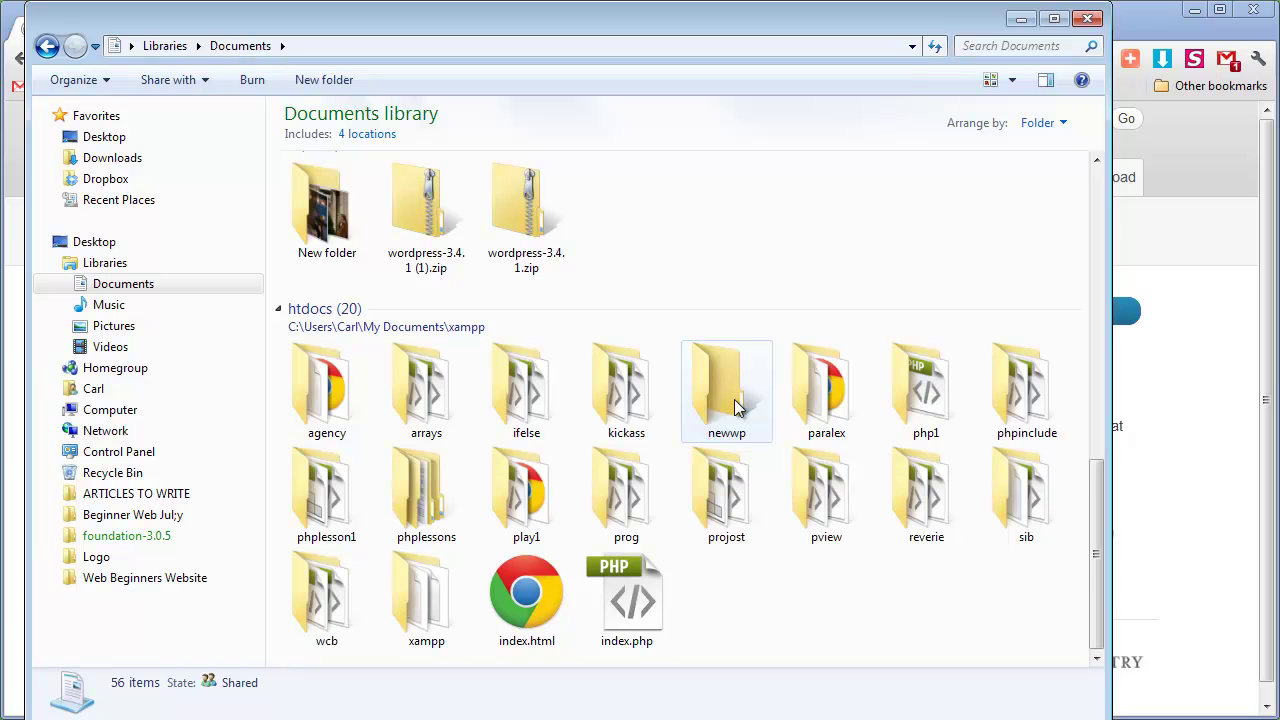
# Paste the copied WordPress files into the newwp folder
pyautogui.doubleClick(735, 407)
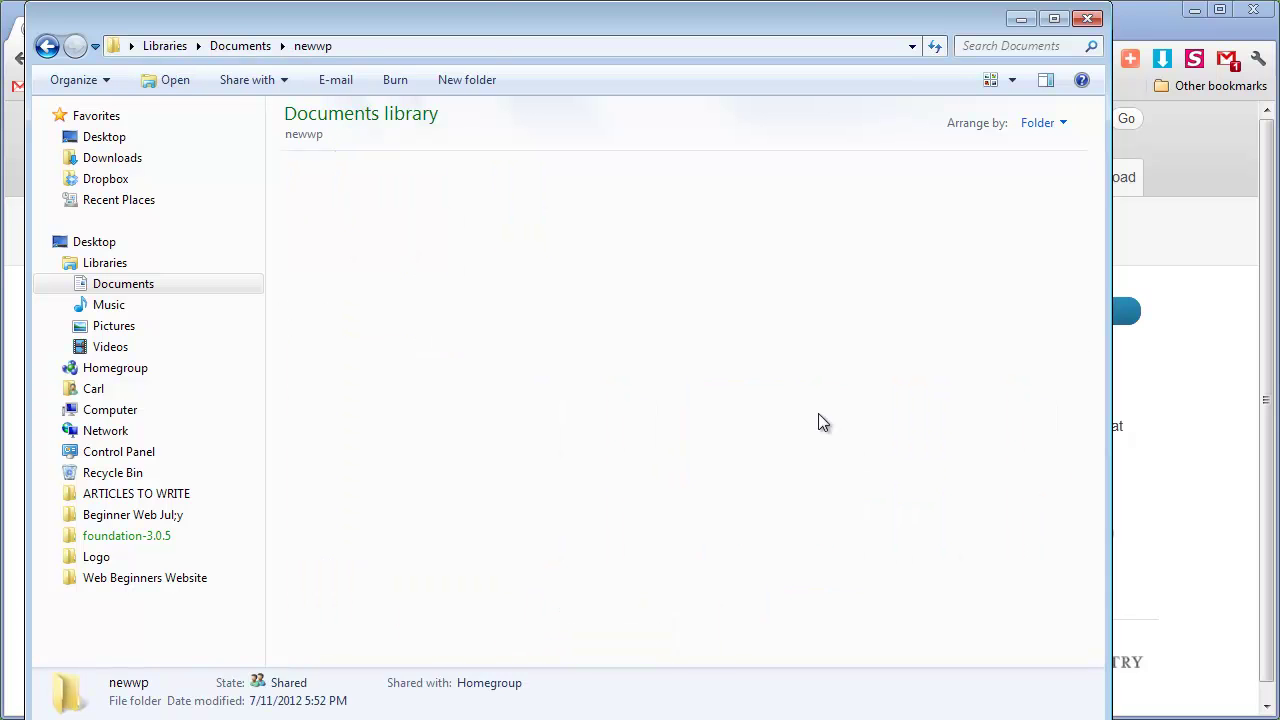
pyautogui.rightClick(404, 313)
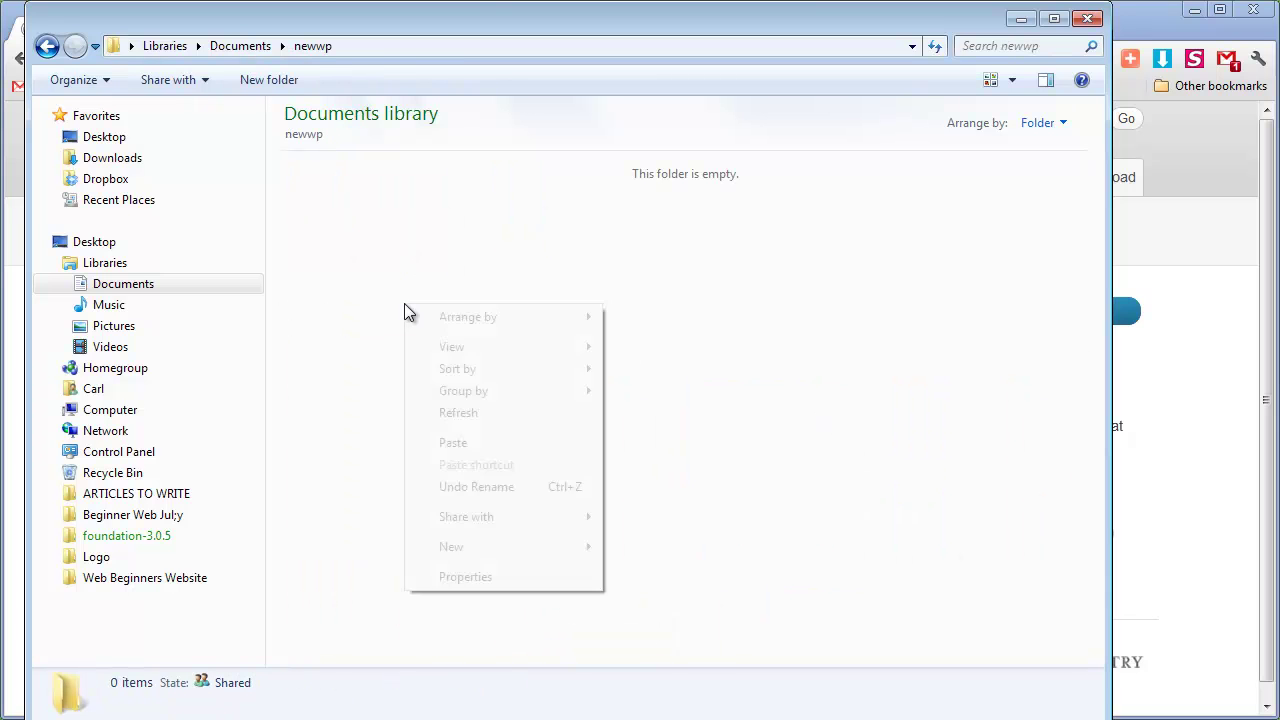
pyautogui.click(497, 446)
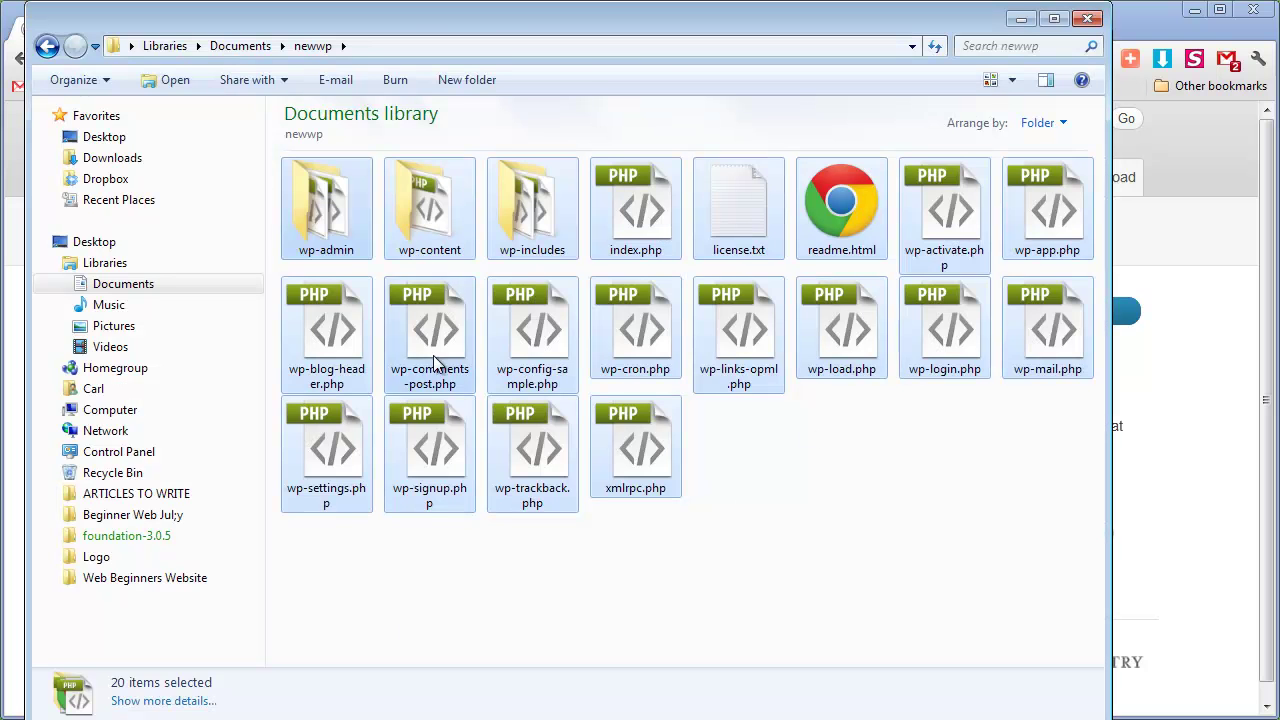
pyautogui.click(446, 605)
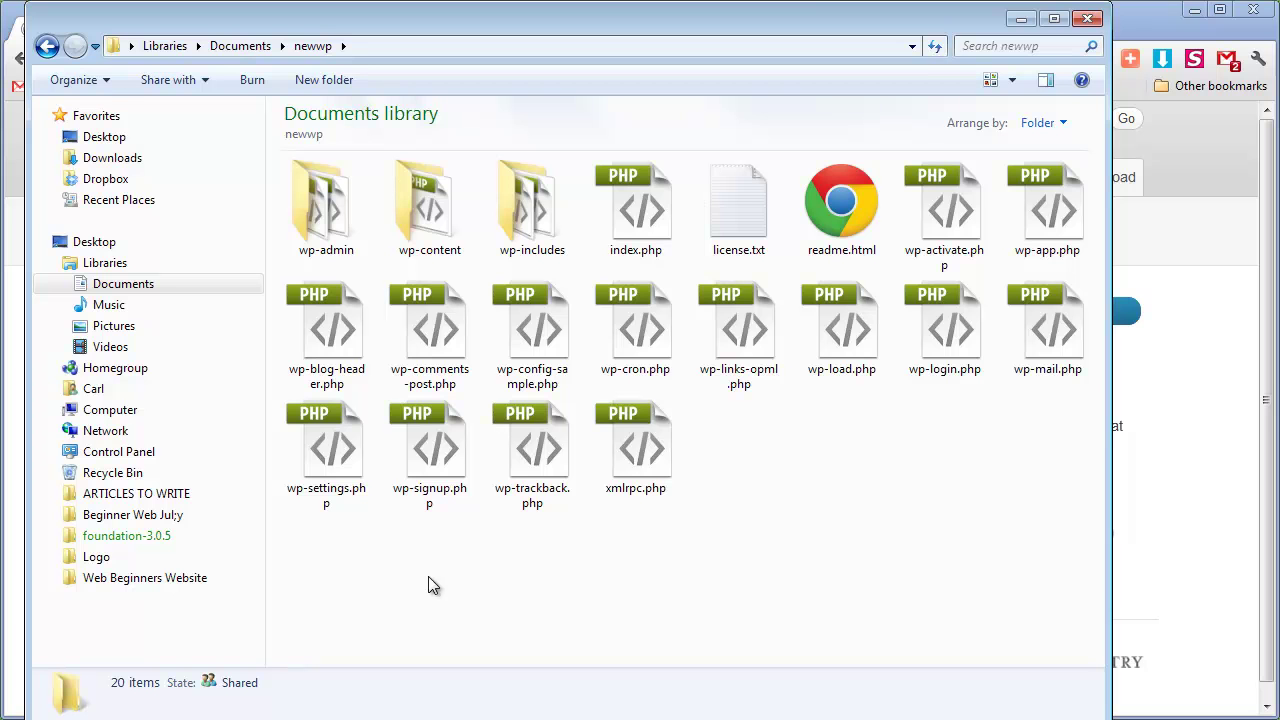
# Launch XAMPP Control Panel by searching xampp in the Start menu, then centre its window
pyautogui.press('super')
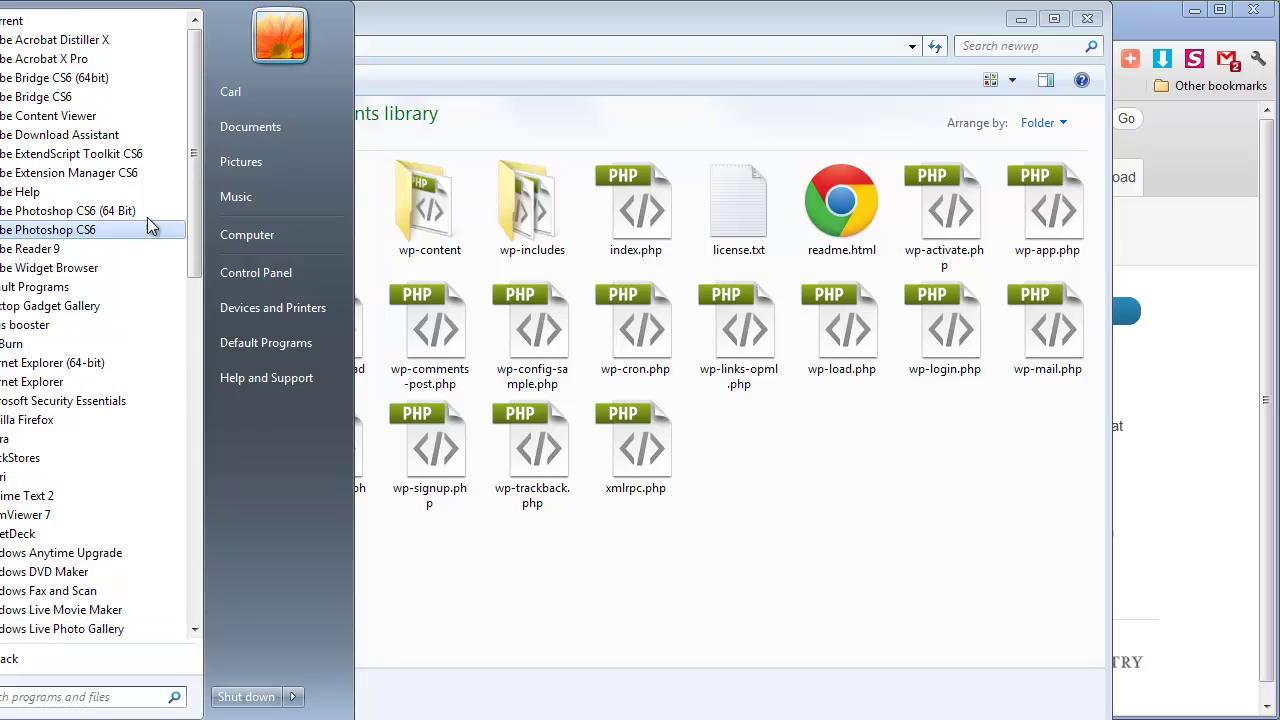
pyautogui.moveTo(197, 165); pyautogui.dragTo(210, 520)
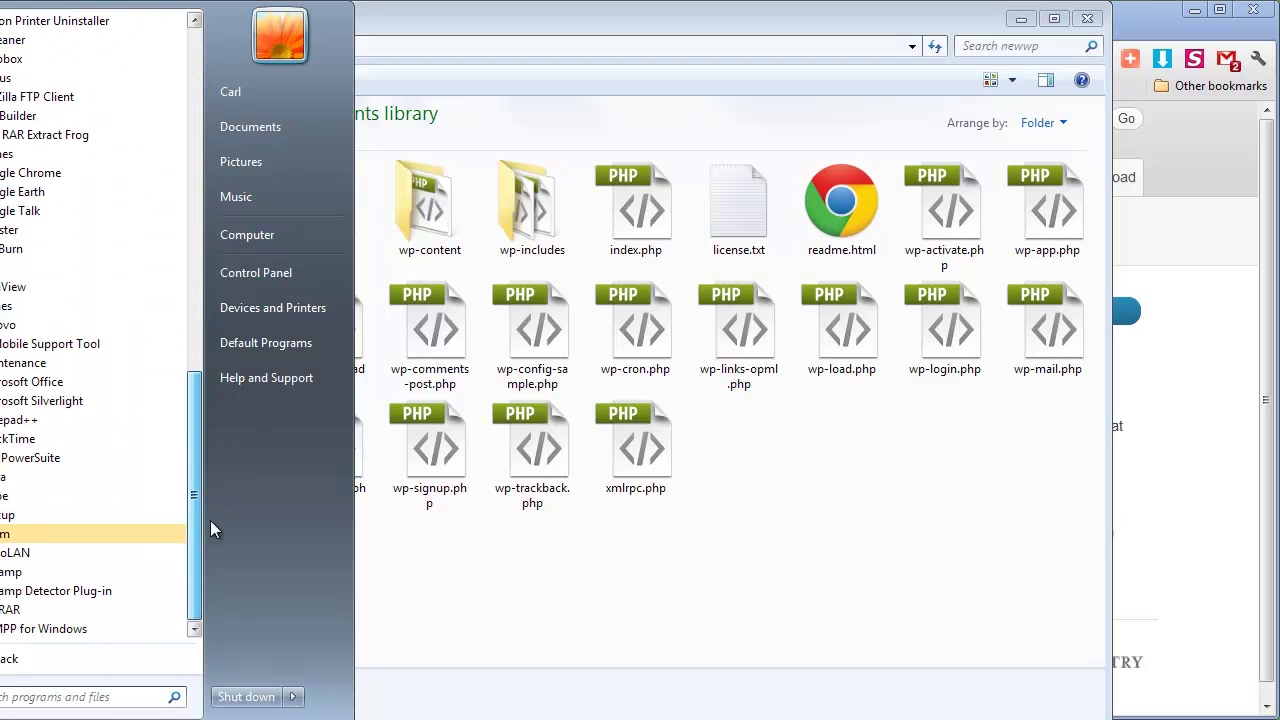
pyautogui.click(25, 629)
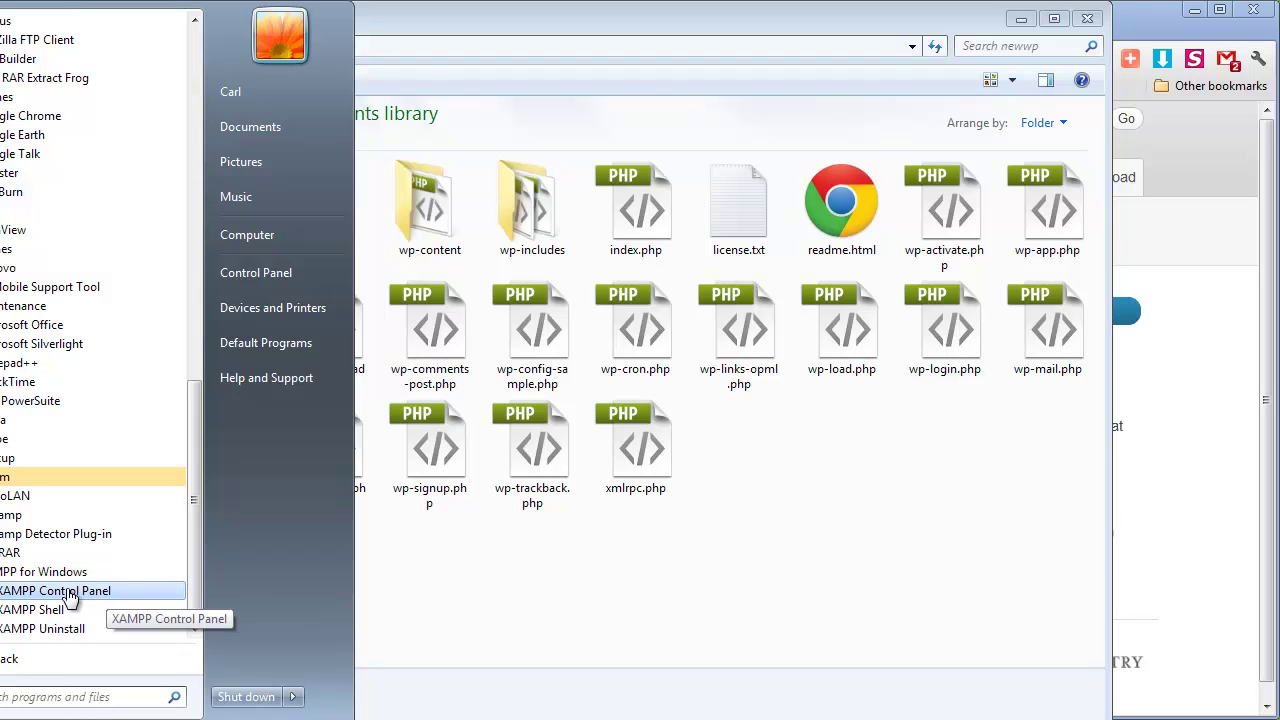
pyautogui.click(49, 694)
pyautogui.write('xampp')
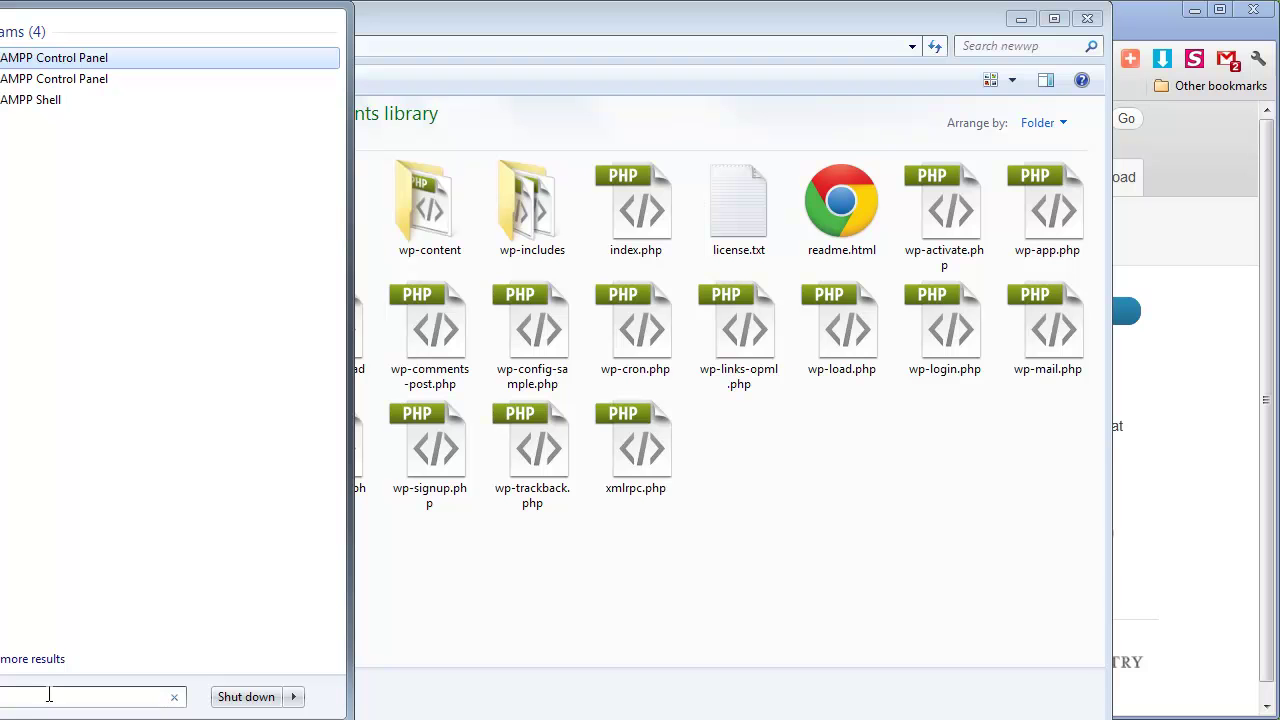
pyautogui.click(72, 60)
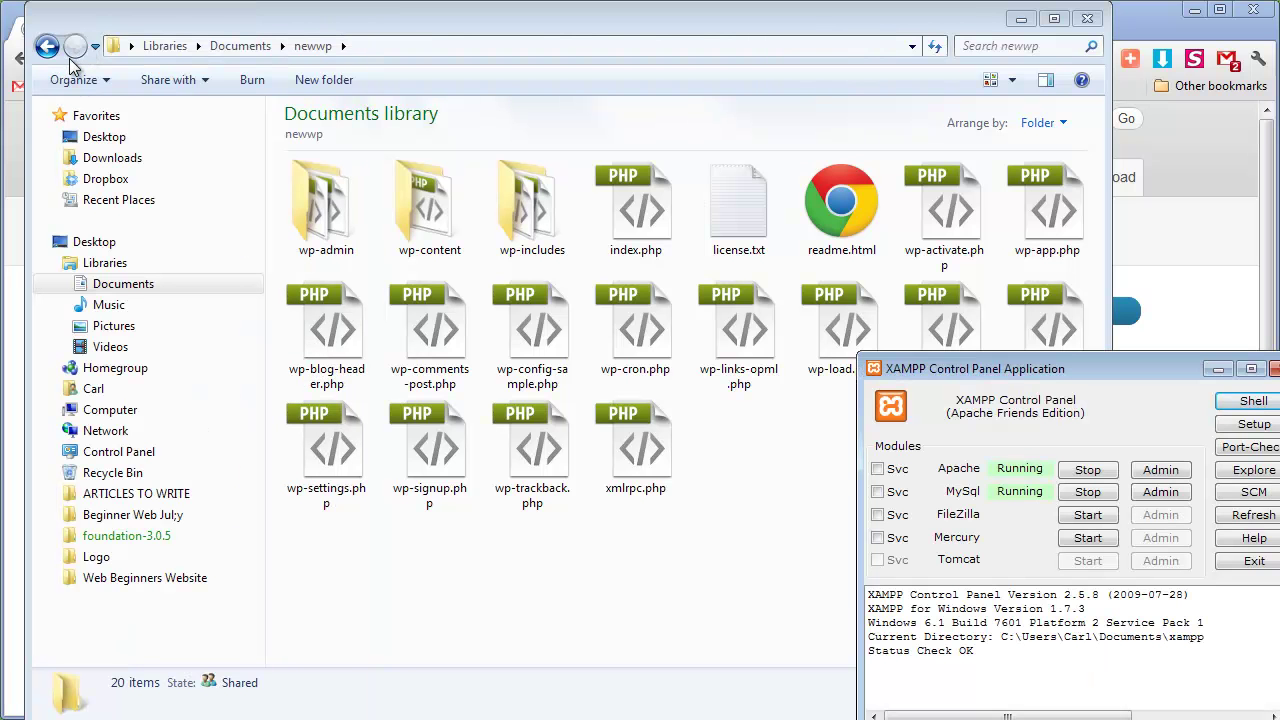
pyautogui.moveTo(1064, 373); pyautogui.dragTo(839, 180)
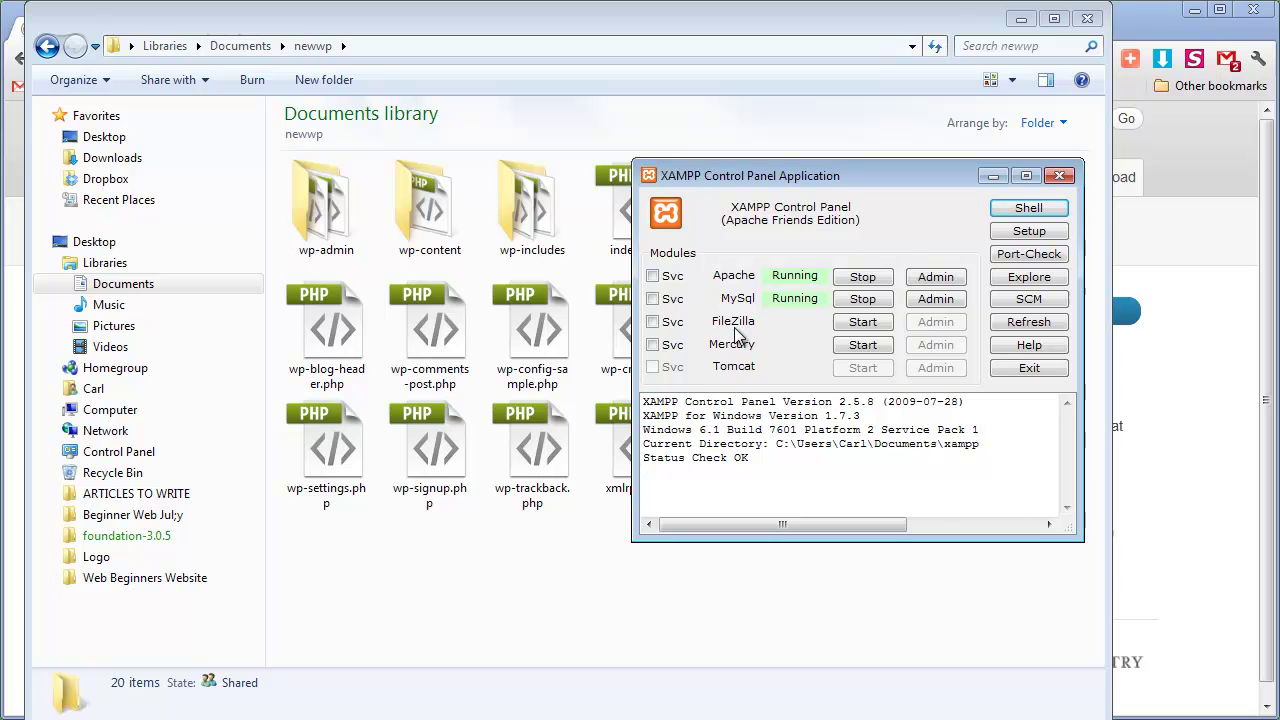
# Load localhost in a new Chrome tab to reach the XAMPP 1.7.3 welcome page
pyautogui.click(66, 700)
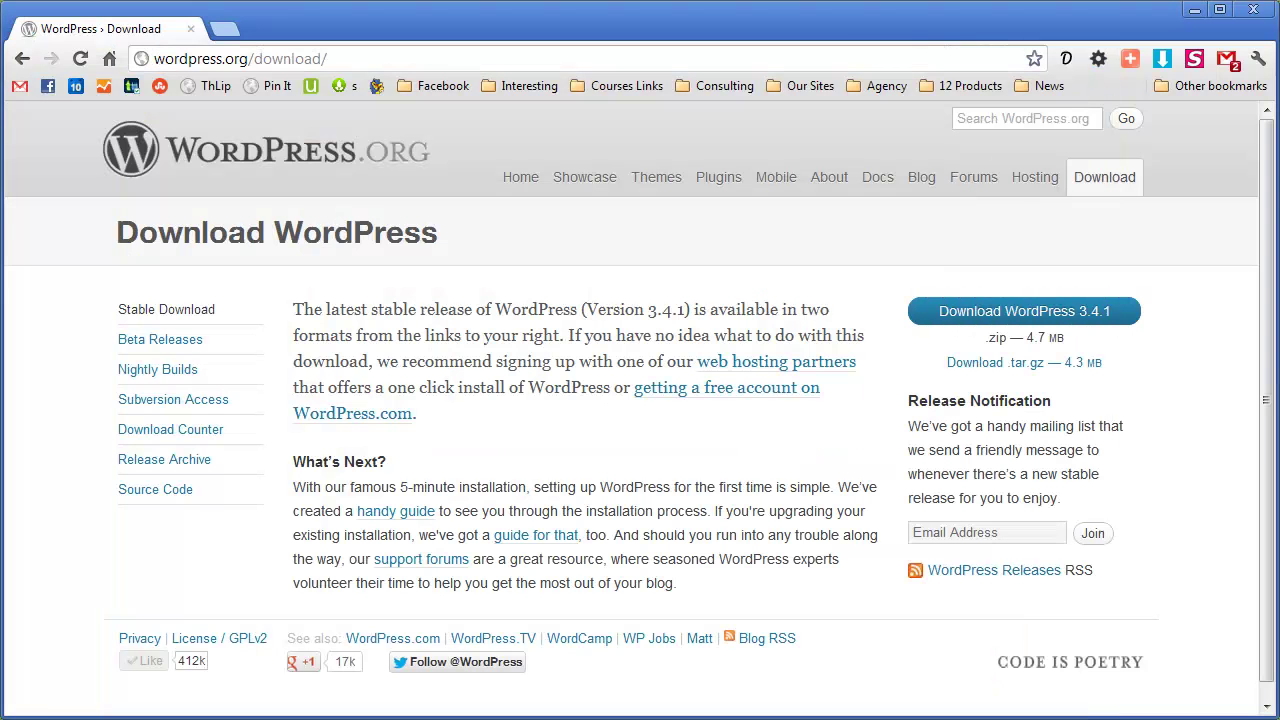
pyautogui.hotkey('ctrl', 't')
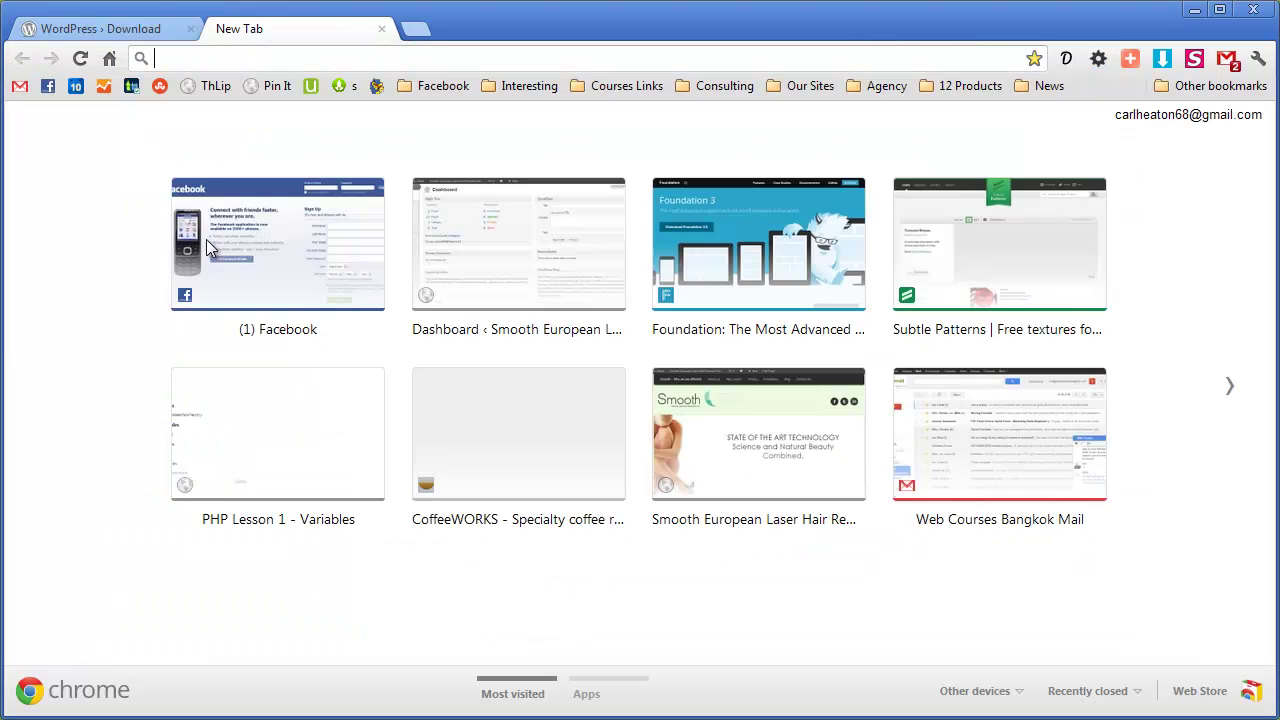
pyautogui.write('lol')
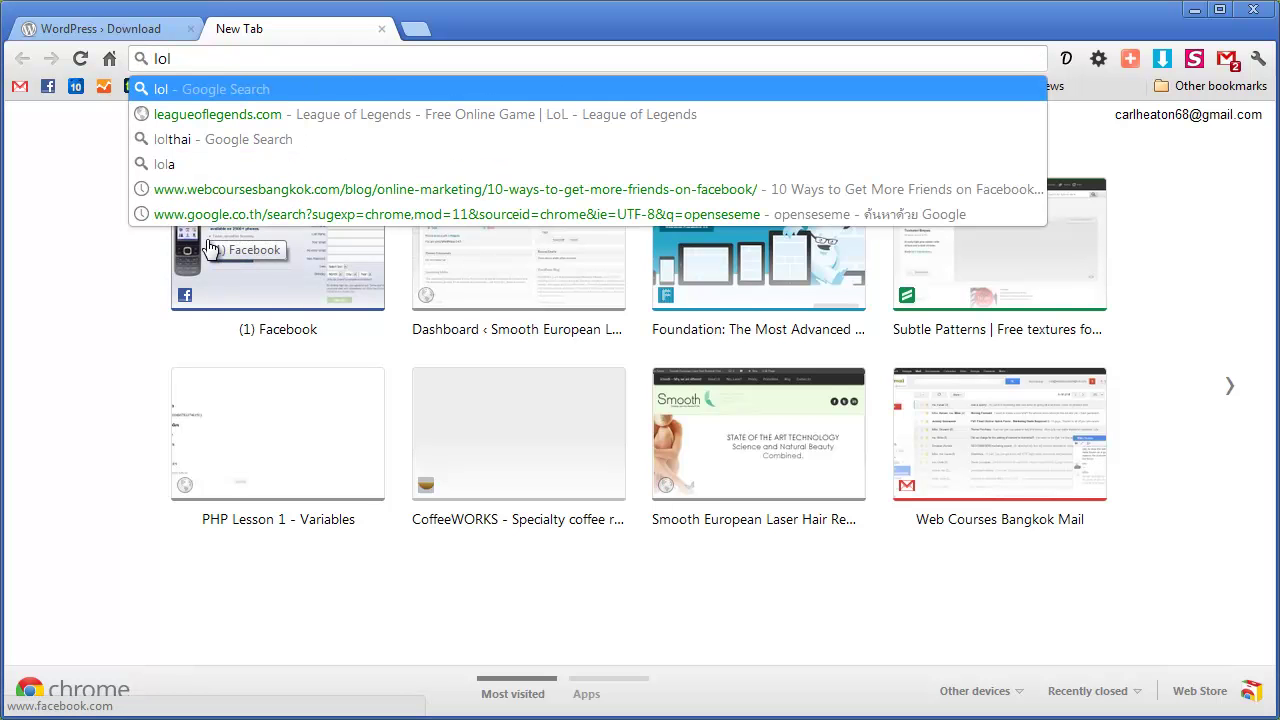
pyautogui.press('BackSpace')
pyautogui.write('calhost')
pyautogui.press('Return')
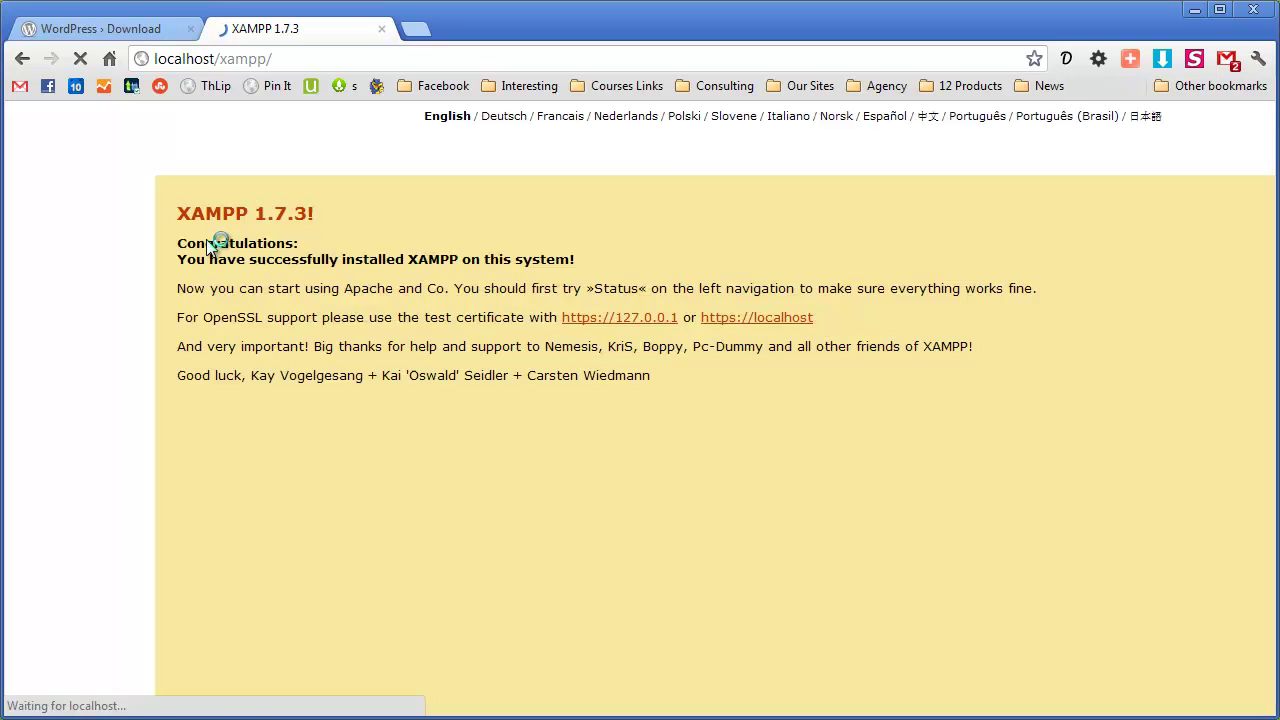
# Try adding port :8888 to the address, then remove it and reload localhost
pyautogui.click(216, 61)
pyautogui.click(216, 61)
pyautogui.write(':8888')
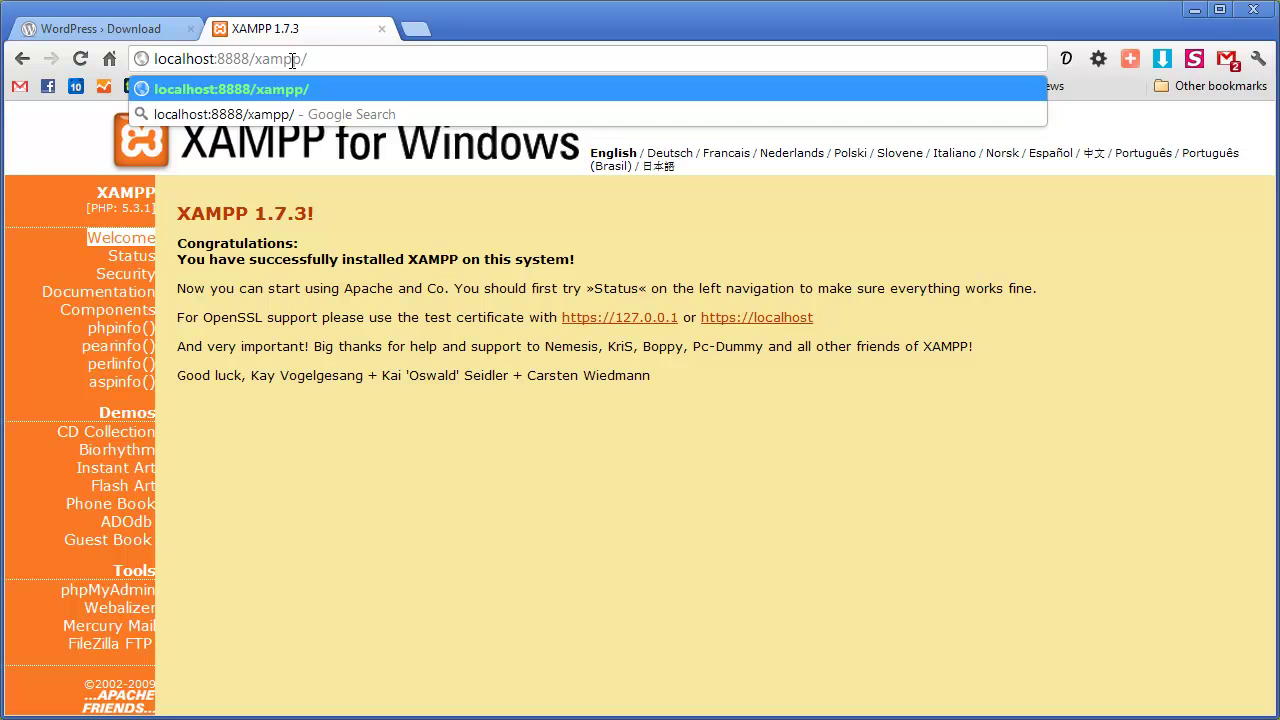
pyautogui.press('BackSpace')
pyautogui.press('BackSpace')
pyautogui.press('BackSpace')
pyautogui.press('BackSpace')
pyautogui.press('BackSpace')
pyautogui.press('Return')
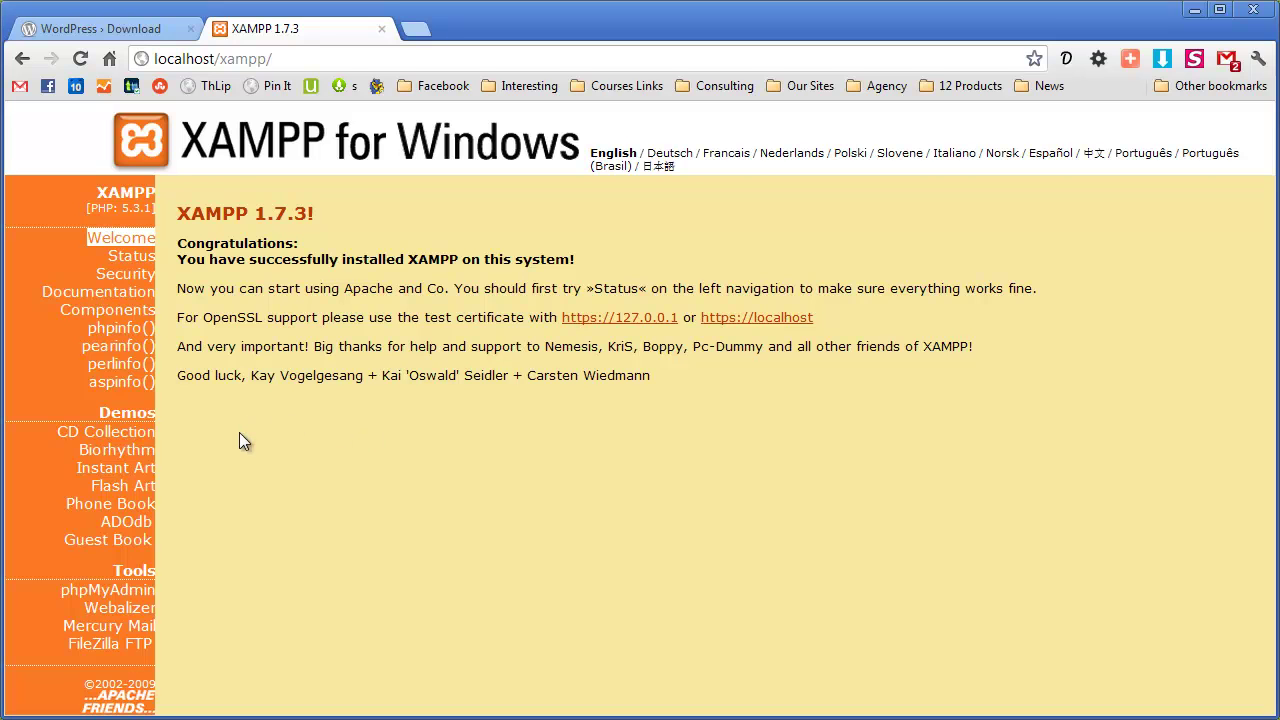
# Open phpMyAdmin and create an empty database named newwp
pyautogui.click(108, 592)
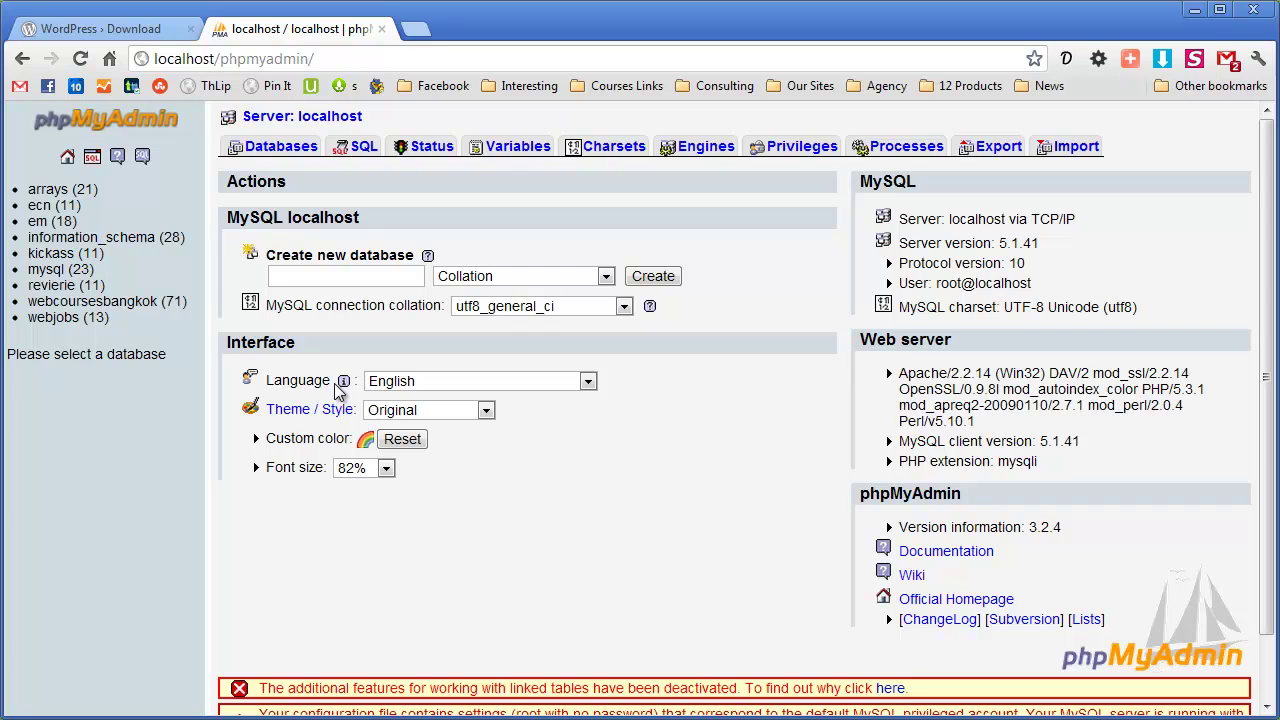
pyautogui.click(381, 278)
pyautogui.write('newwp')
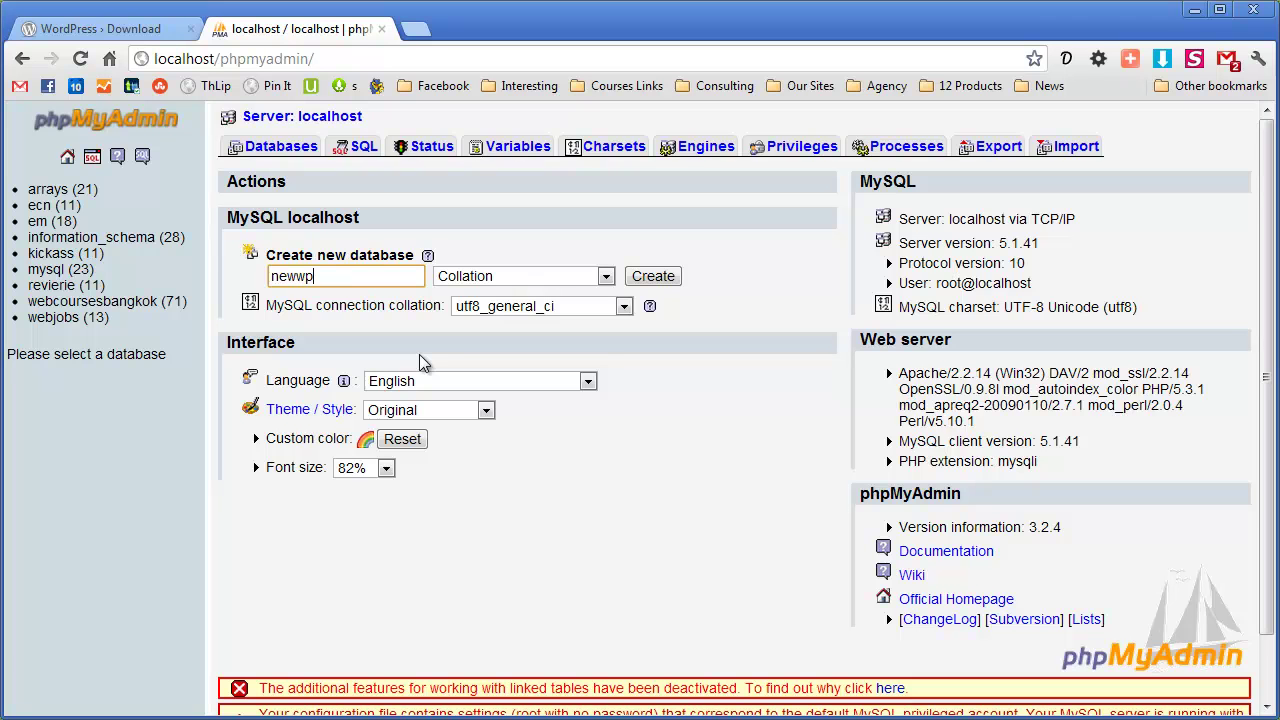
pyautogui.click(650, 276)
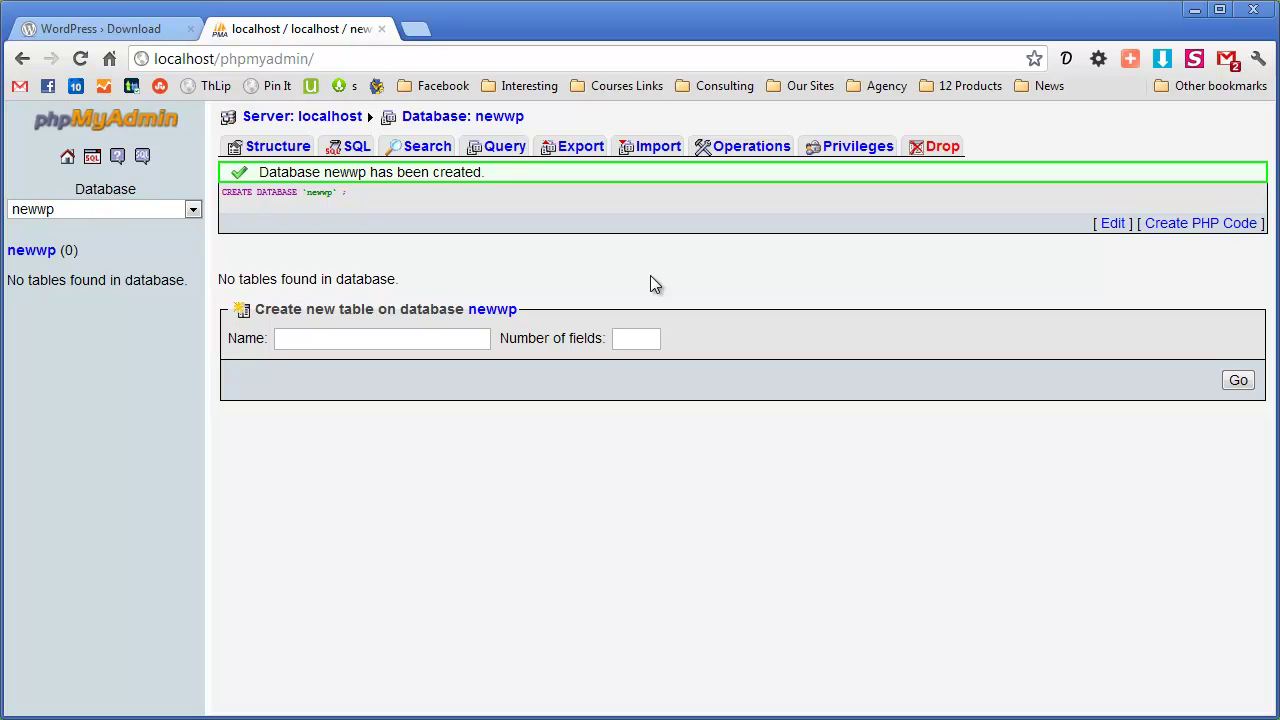
# Load localhost/newwp in a new tab to reach the missing wp-config.php notice
pyautogui.click(415, 28)
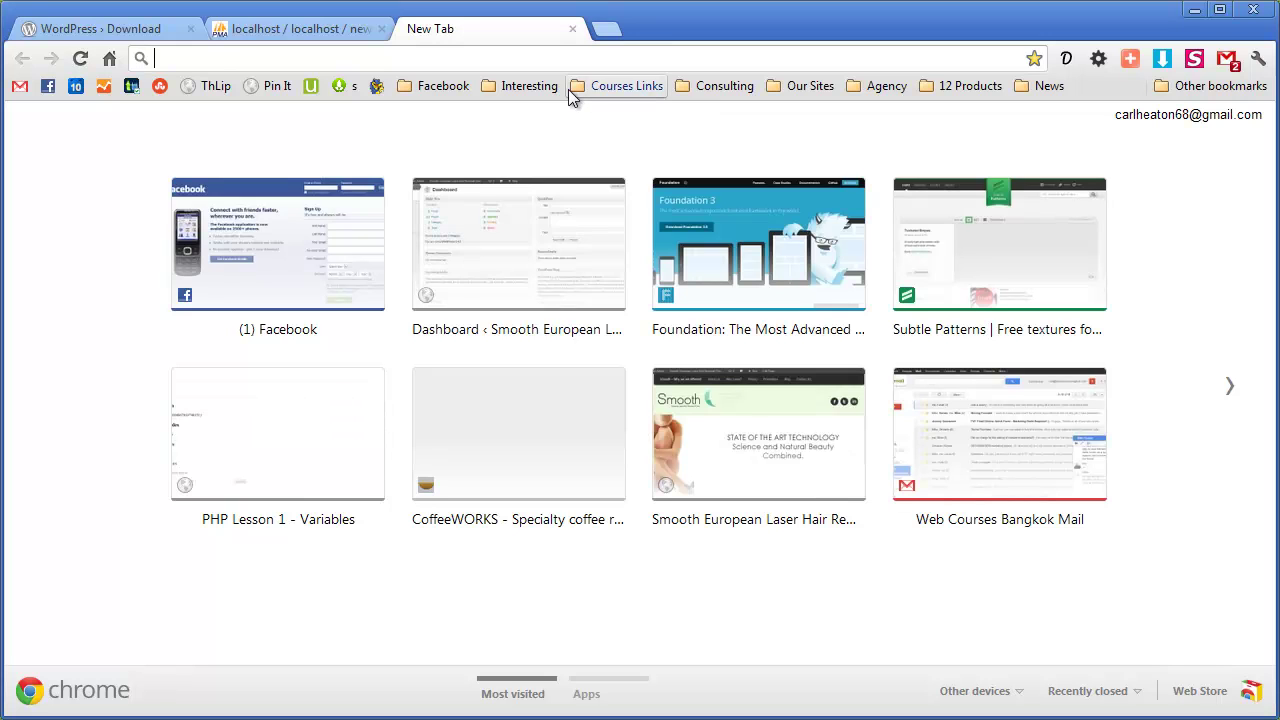
pyautogui.write('localhost/')
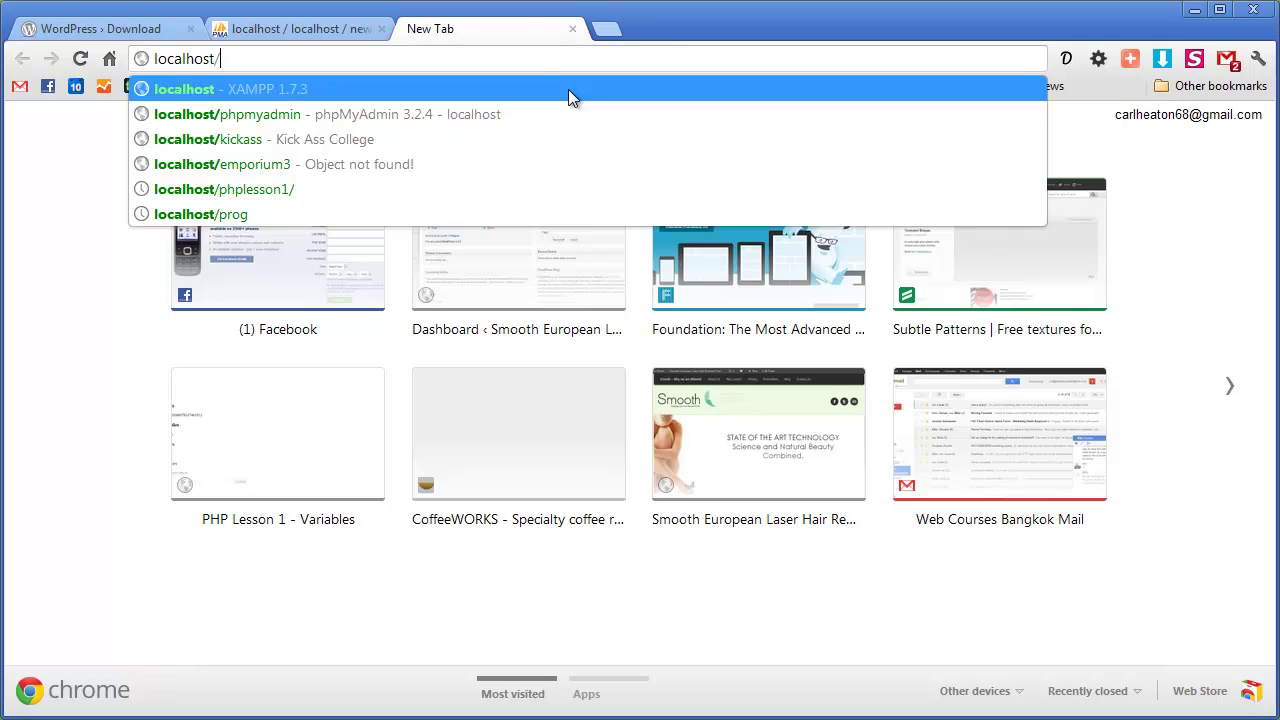
pyautogui.write('newwp')
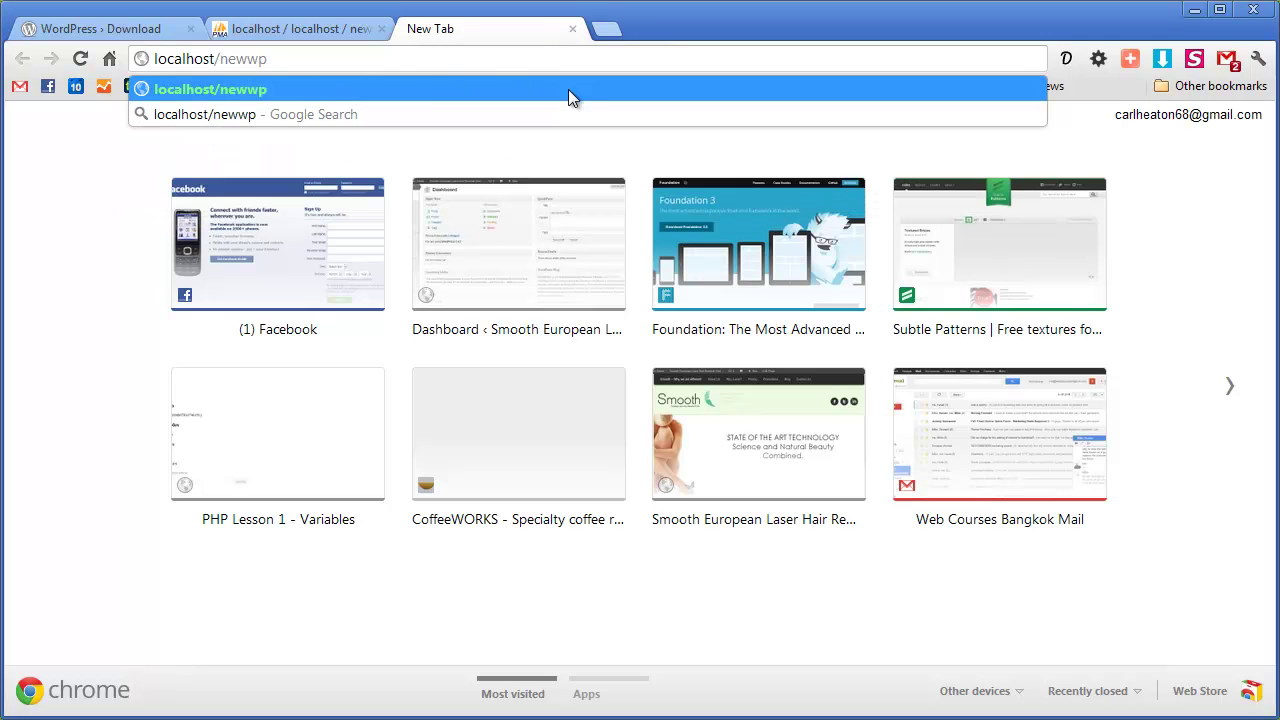
pyautogui.press('Return')
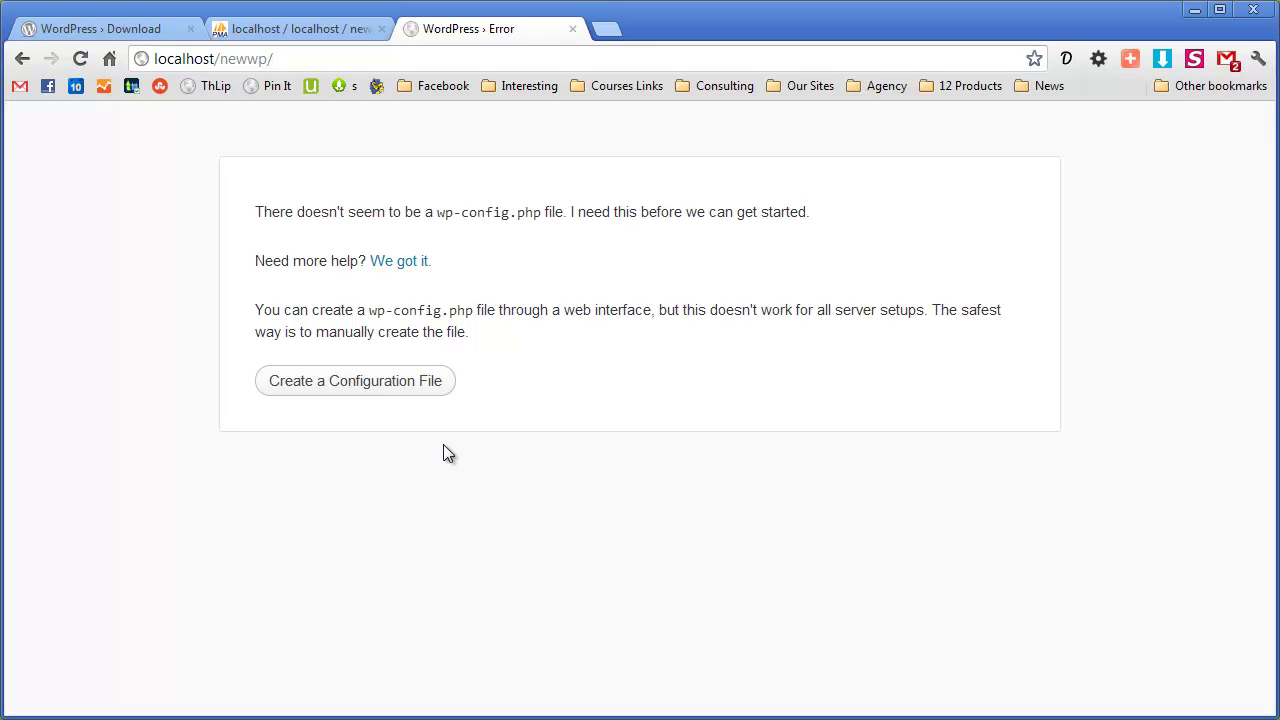
# Start creating the configuration file and enter newwp as the database name, verifying it in phpMyAdmin
pyautogui.click(382, 391)
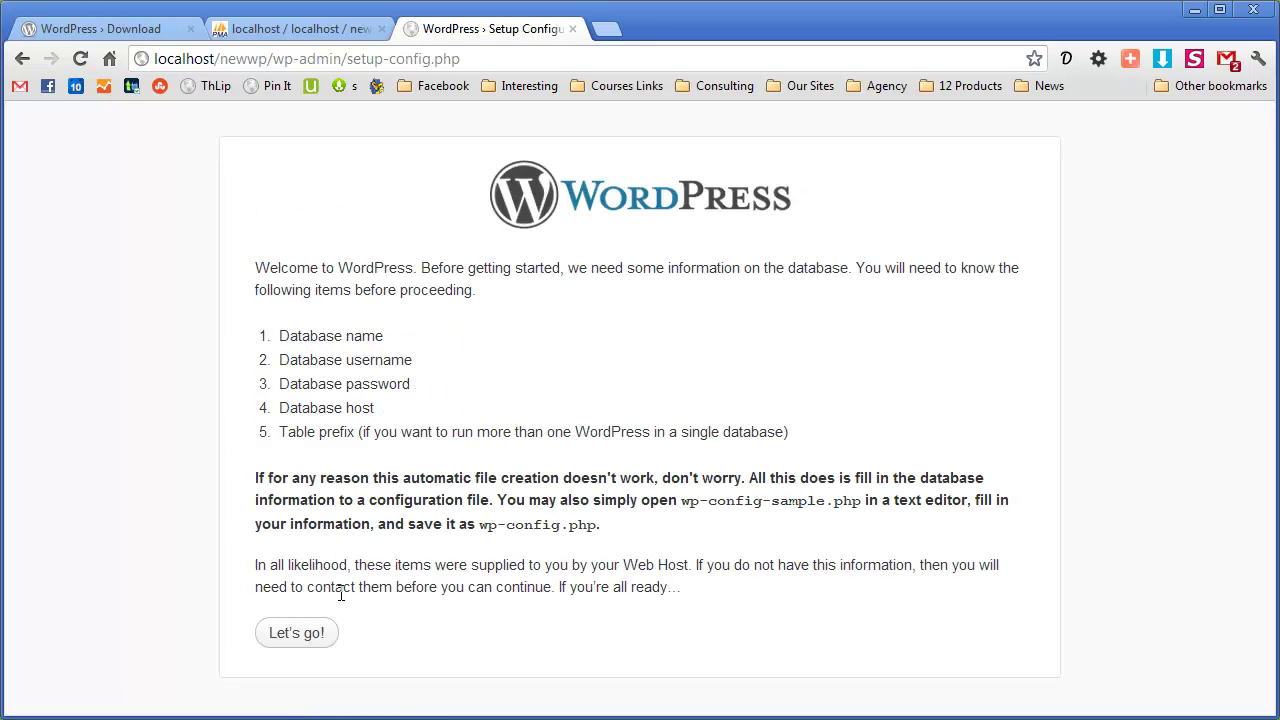
pyautogui.click(310, 632)
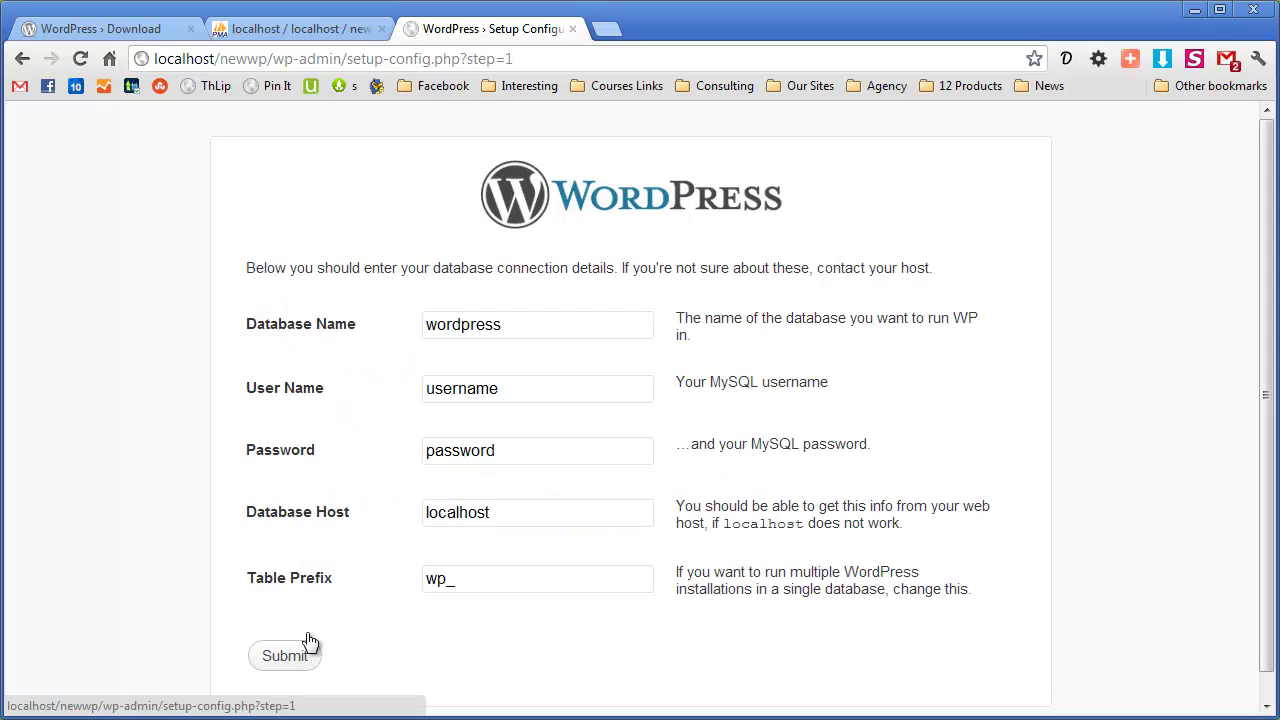
pyautogui.doubleClick(534, 326)
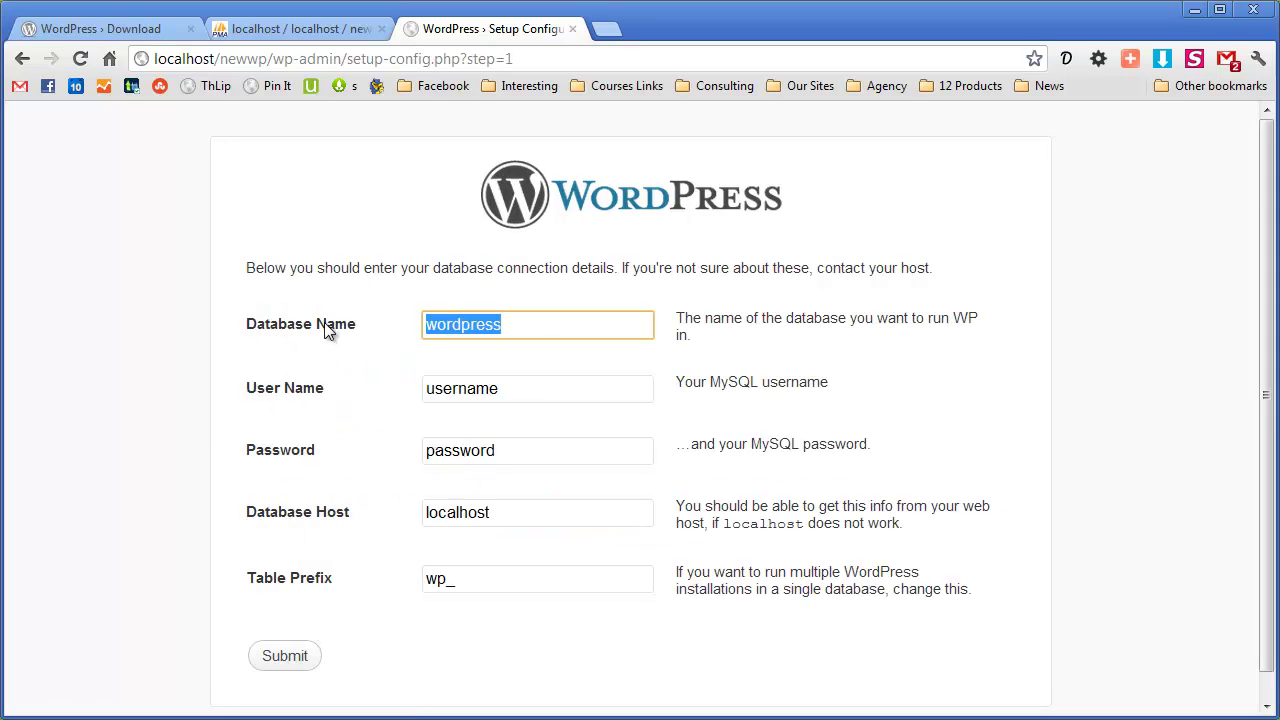
pyautogui.write('newwp')
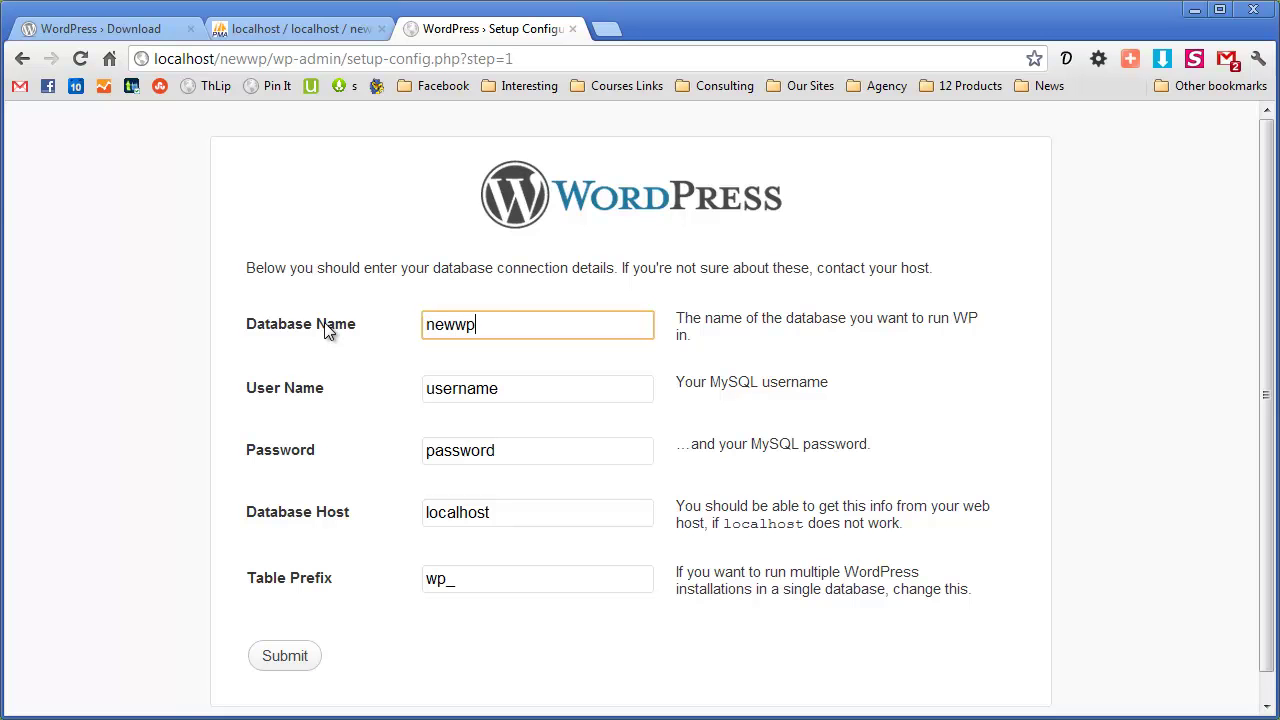
pyautogui.click(314, 30)
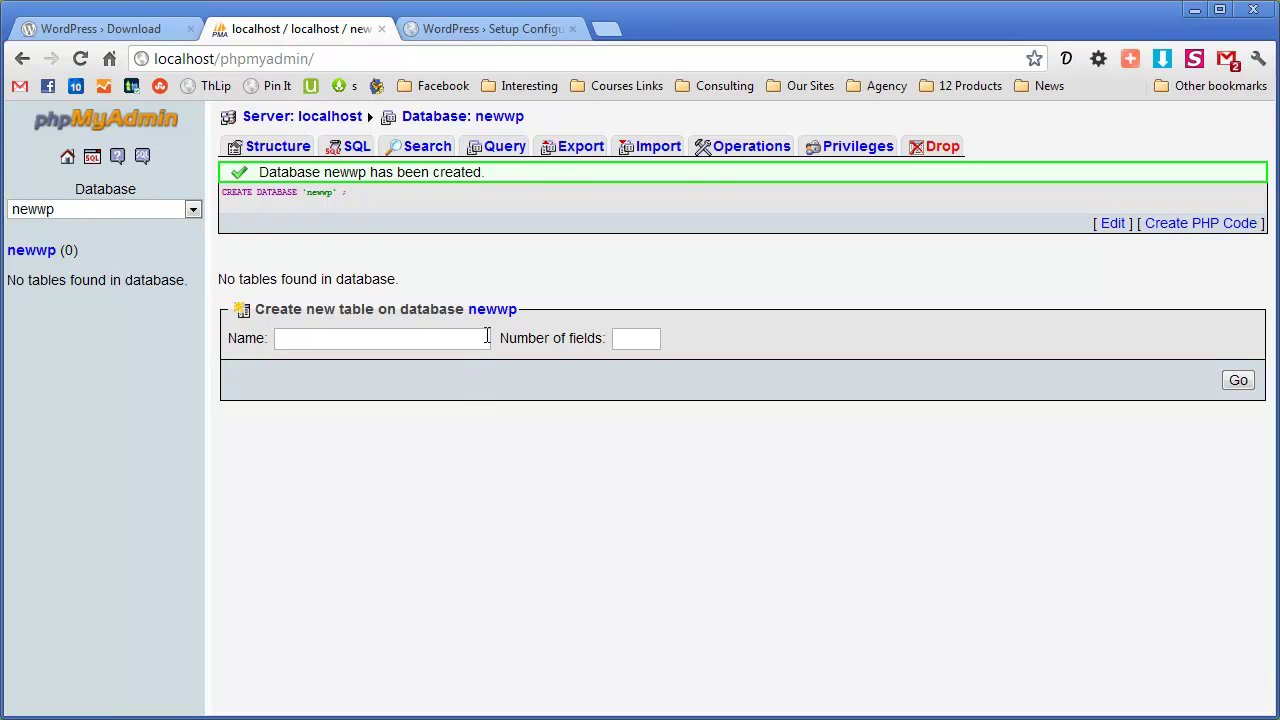
pyautogui.click(490, 30)
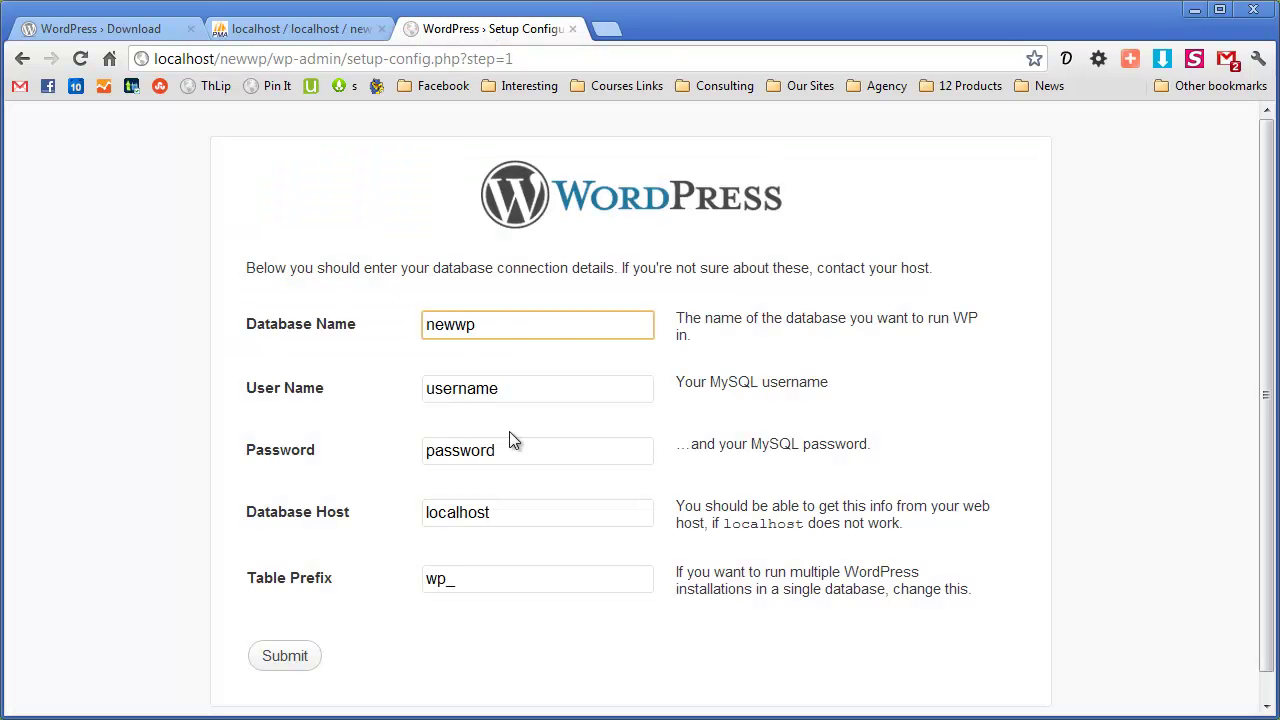
# Set the MySQL user name to root and leave the password blank
pyautogui.press('Tab')
pyautogui.write('root')
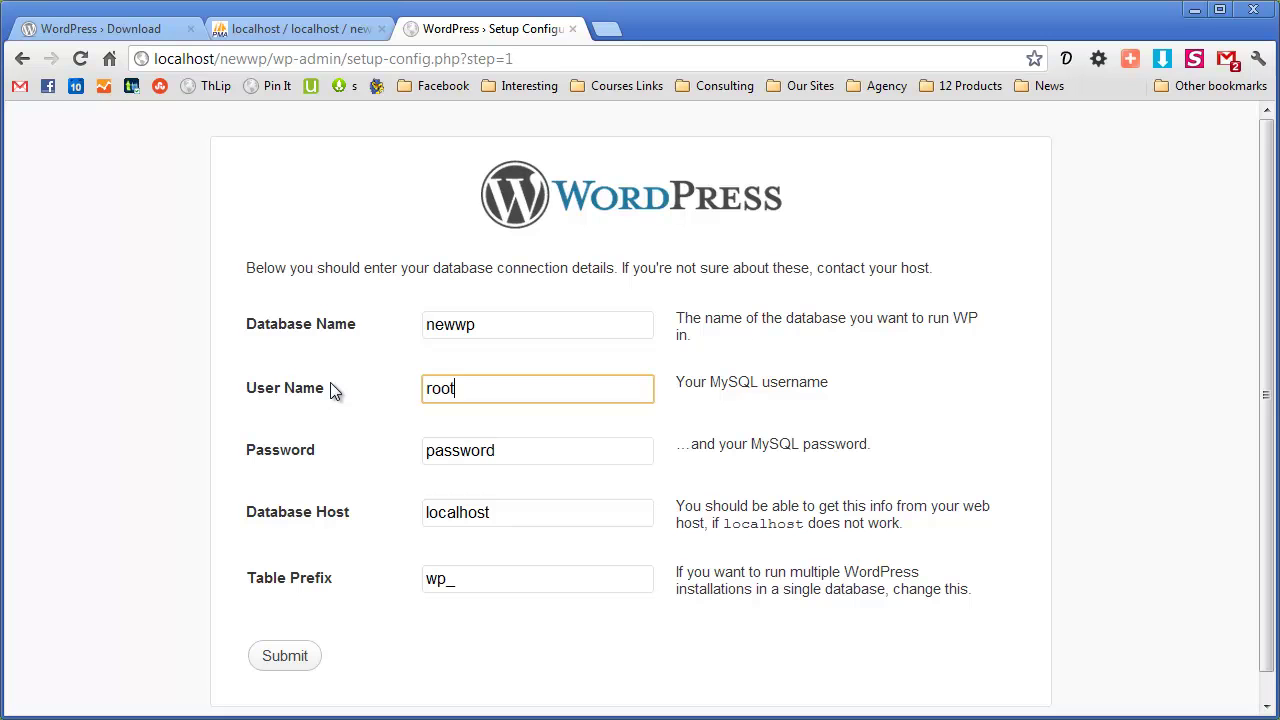
pyautogui.press('Tab')
pyautogui.press('BackSpace')
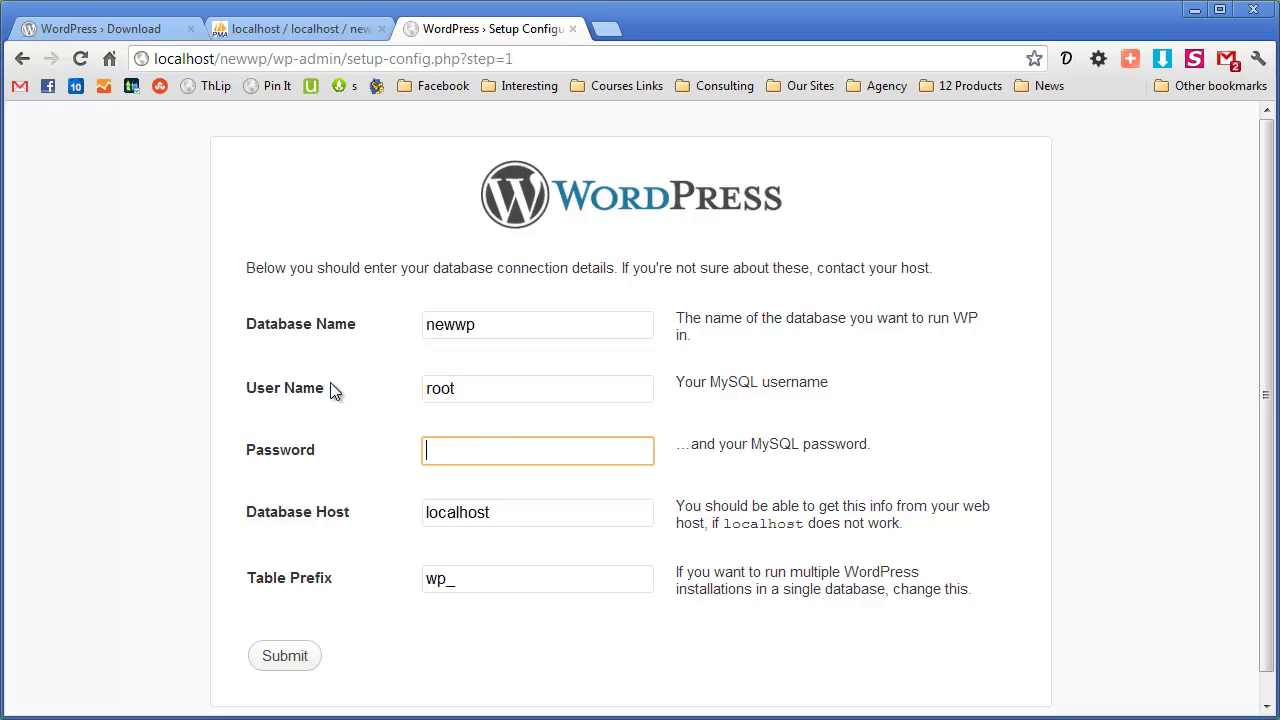
pyautogui.write('root')
pyautogui.press('BackSpace')
pyautogui.press('BackSpace')
pyautogui.press('BackSpace')
pyautogui.press('BackSpace')
# Submit the database details, run the install, and enter the site title 'New Wordpress'
pyautogui.click(292, 659)
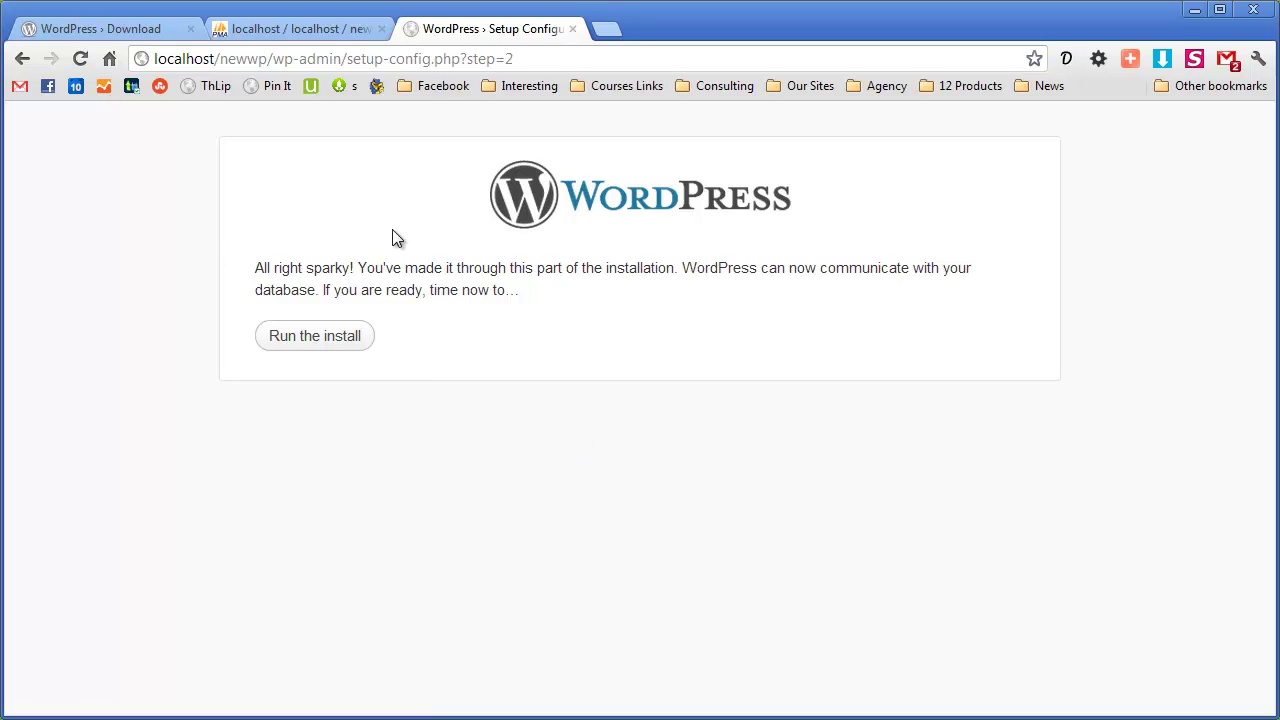
pyautogui.click(284, 343)
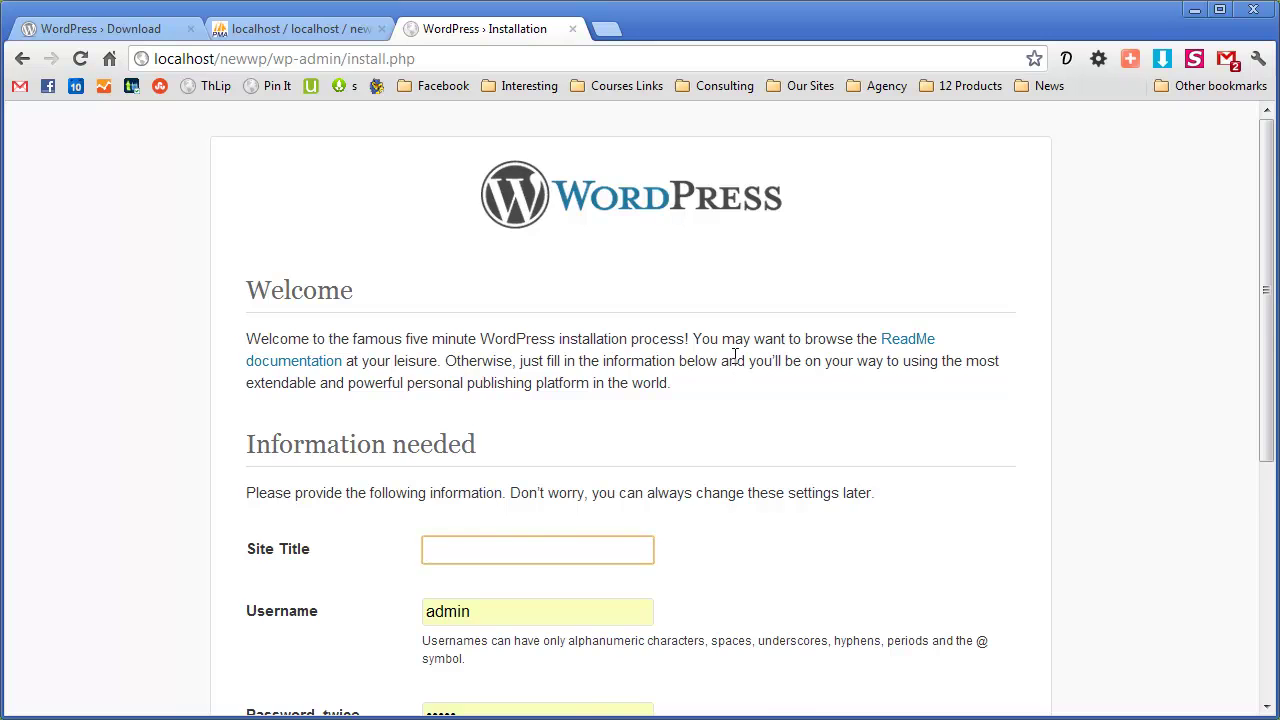
pyautogui.scroll(-1, 728, 358)
pyautogui.scroll(-1, 728, 358)
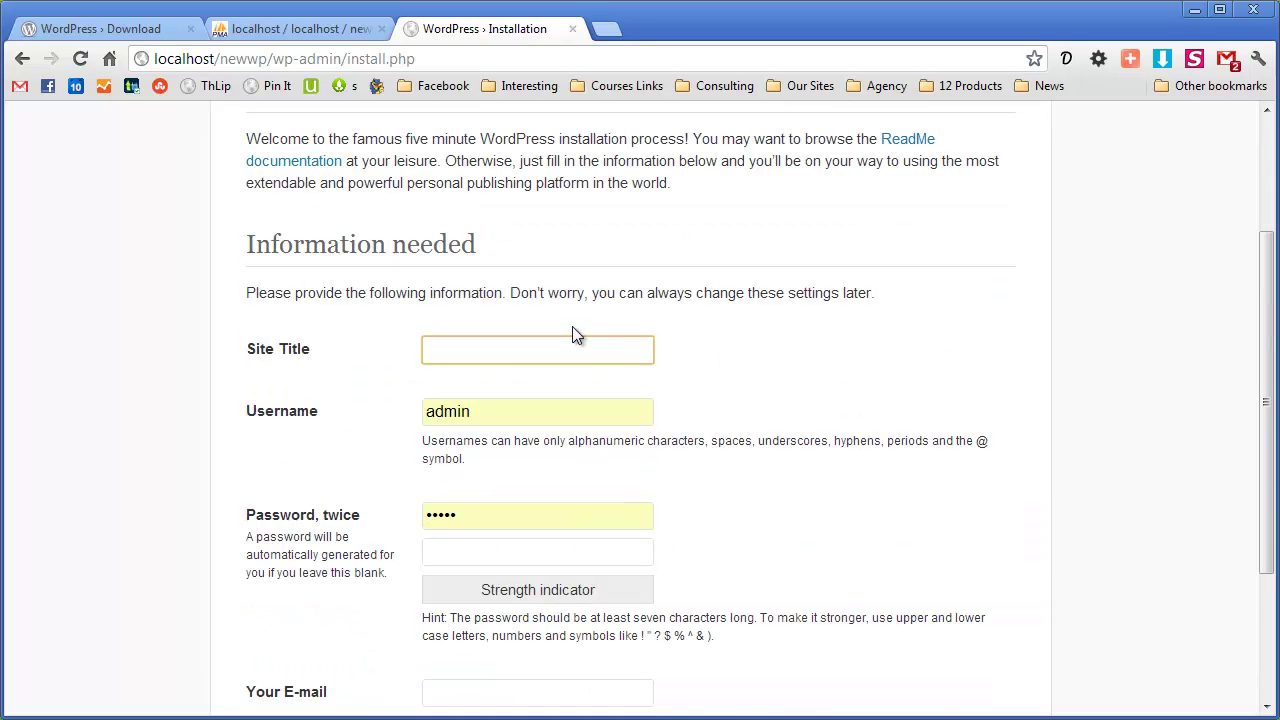
pyautogui.write('New Wordpress')
# Set the username to admin and enter the admin password in both password fields
pyautogui.click(574, 407)
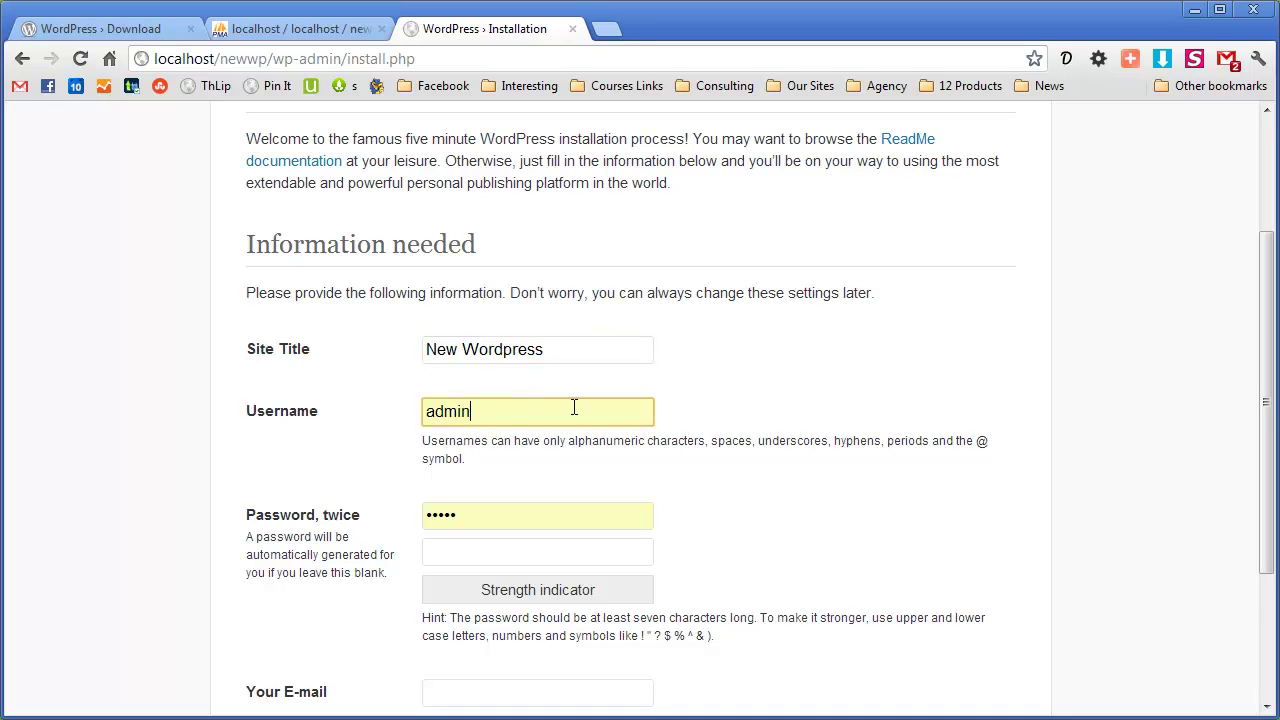
pyautogui.moveTo(574, 407); pyautogui.dragTo(340, 409)
pyautogui.write('admin')
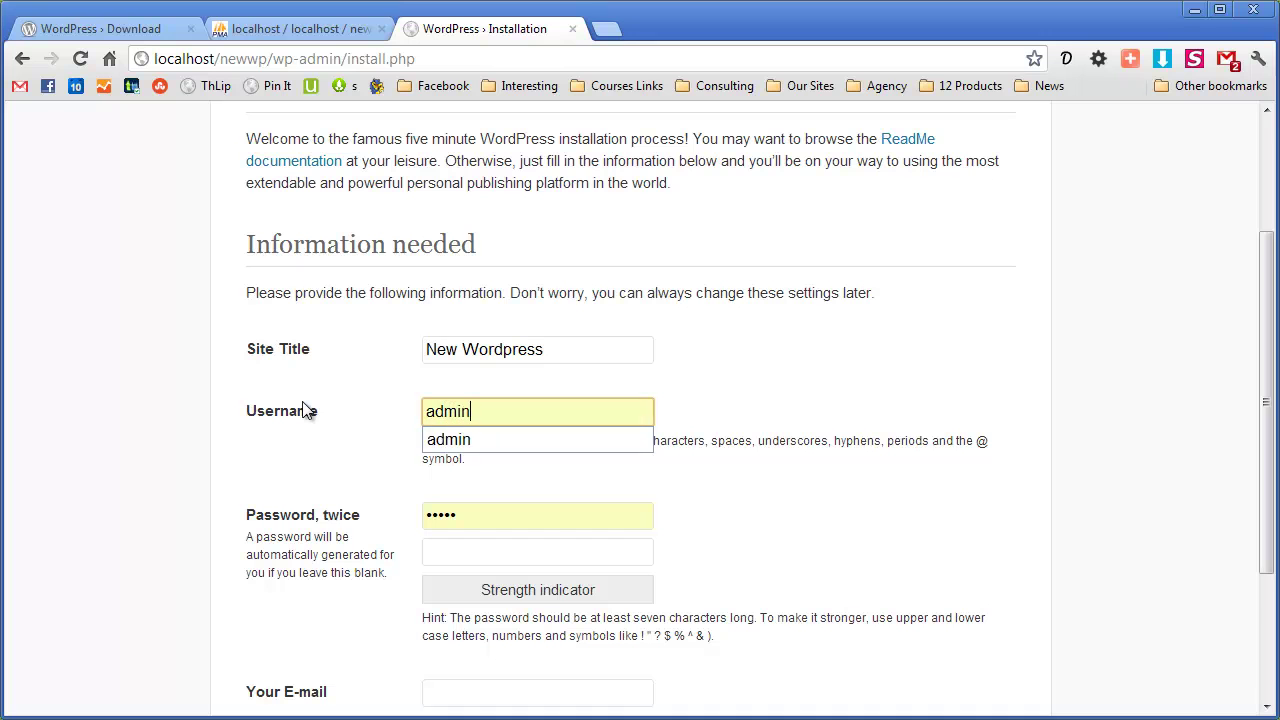
pyautogui.press('Tab')
pyautogui.write('admin')
pyautogui.press('Tab')
pyautogui.write('admin')
pyautogui.click(669, 493)
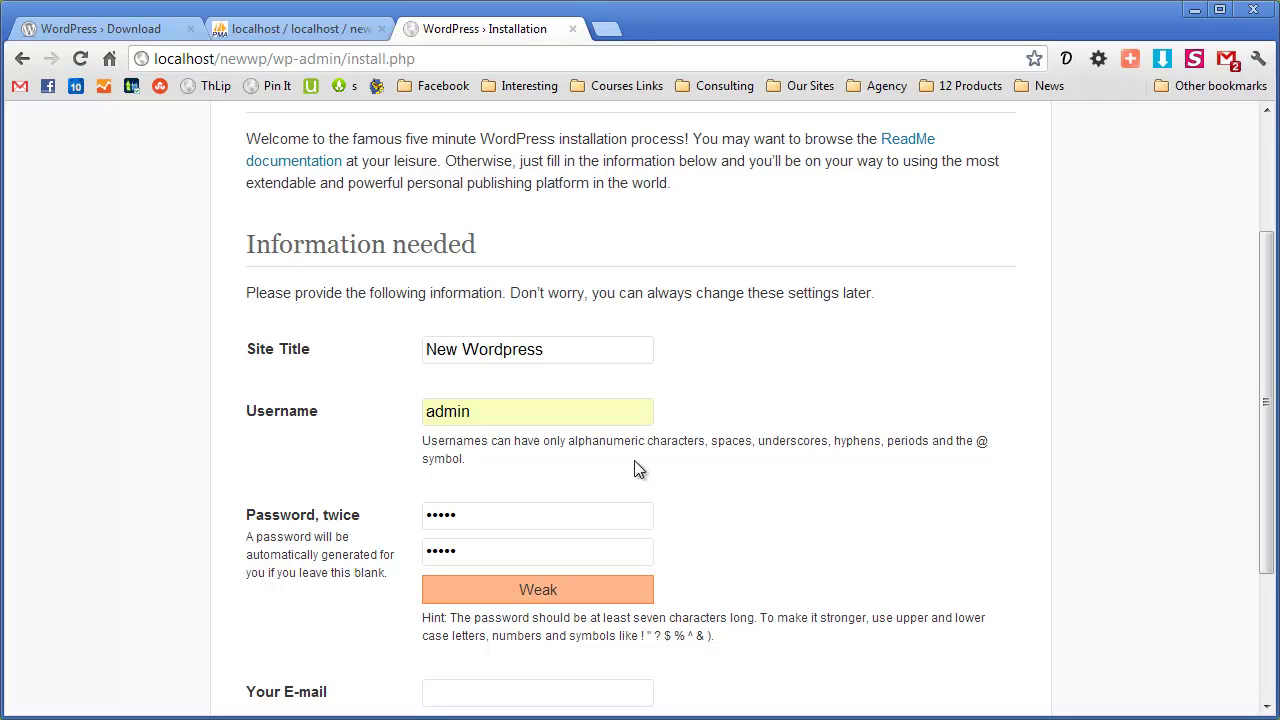
# Fill in the admin e-mail address
pyautogui.scroll(-2, 638, 444)
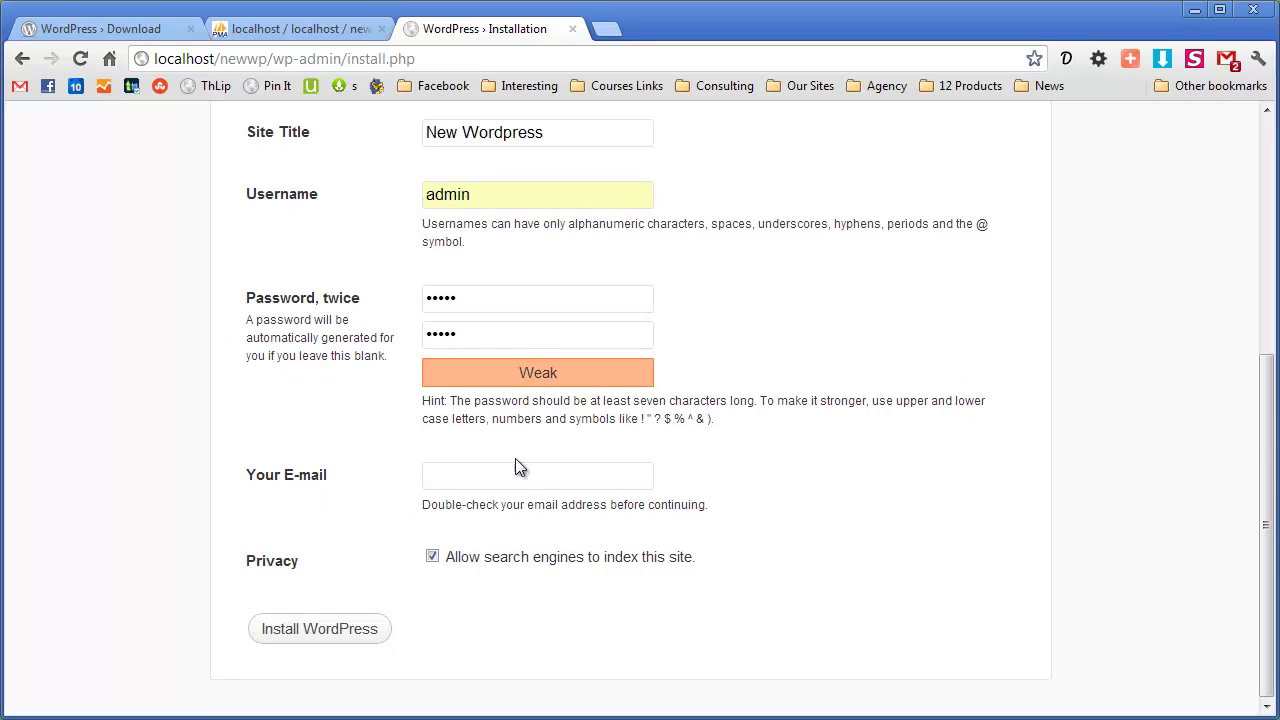
pyautogui.click(451, 475)
pyautogui.write('c@c.om')
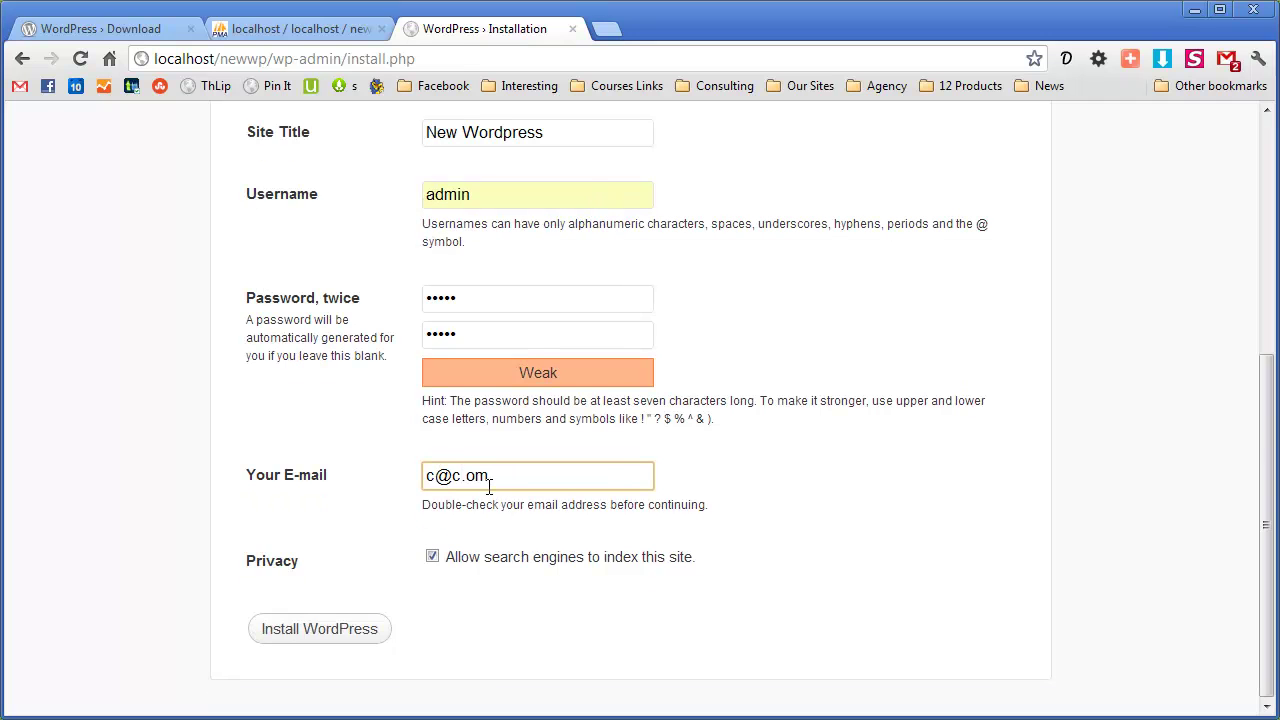
pyautogui.press('BackSpace')
pyautogui.press('BackSpace')
pyautogui.write('com')
# Install WordPress, then open localhost/newwp/ to view the New Wordpress front page
pyautogui.click(290, 636)
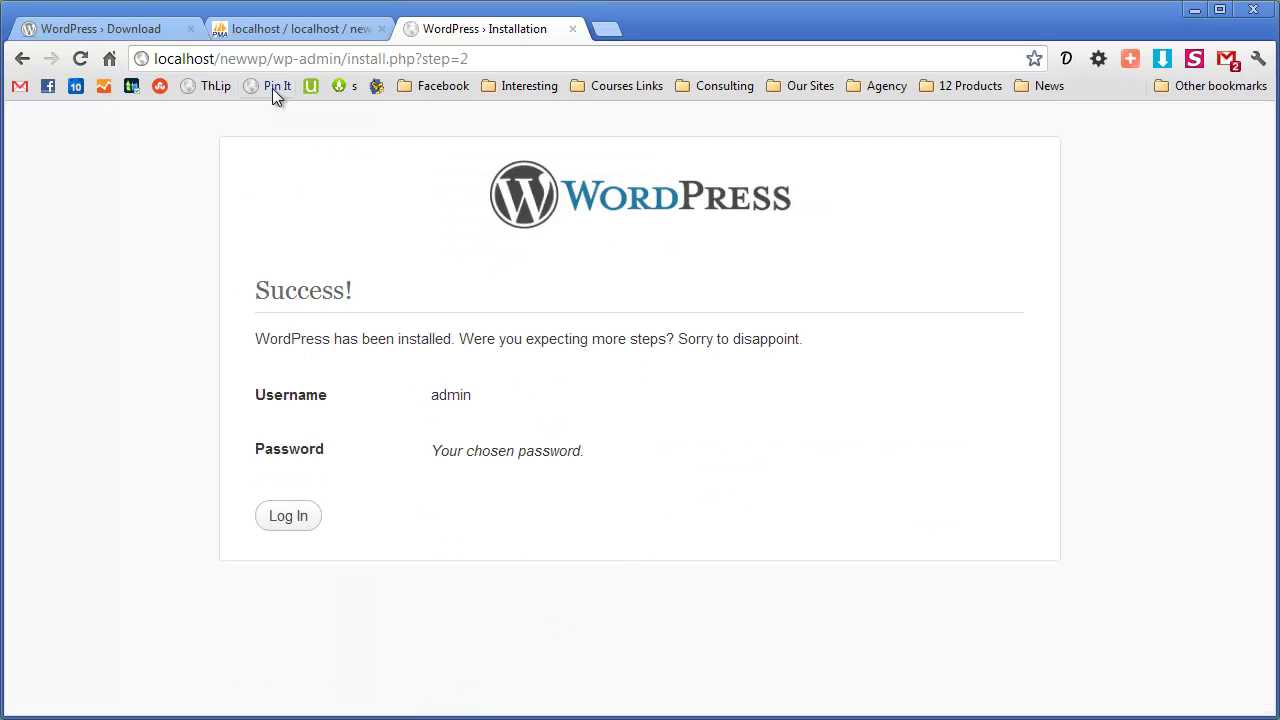
pyautogui.moveTo(264, 57); pyautogui.dragTo(602, 69)
pyautogui.press('BackSpace')
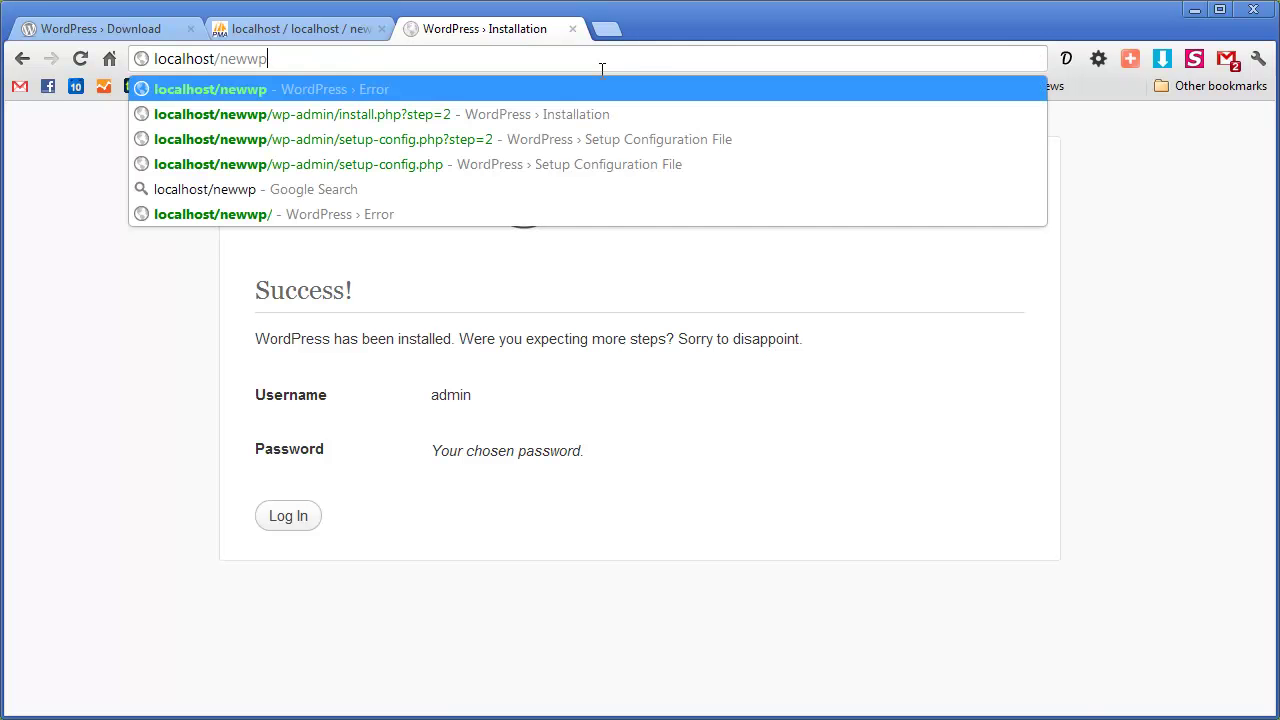
pyautogui.press('Return')
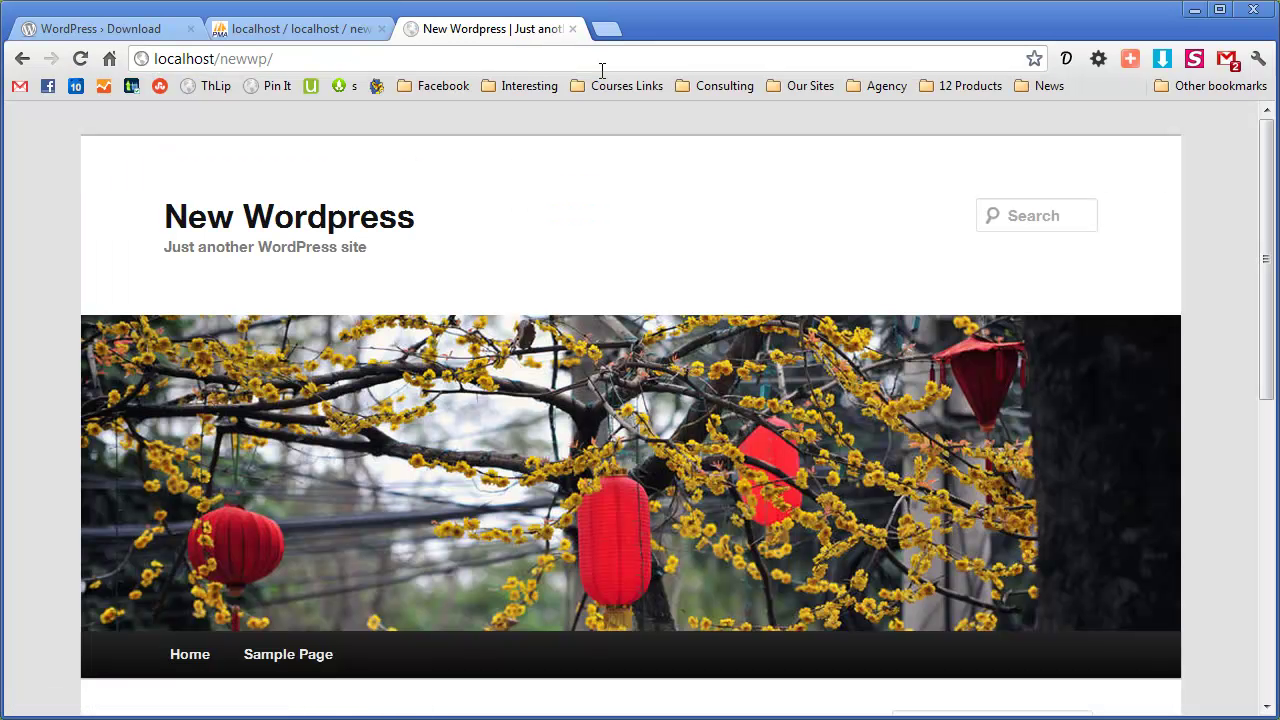
pyautogui.scroll(-6, 825, 230)
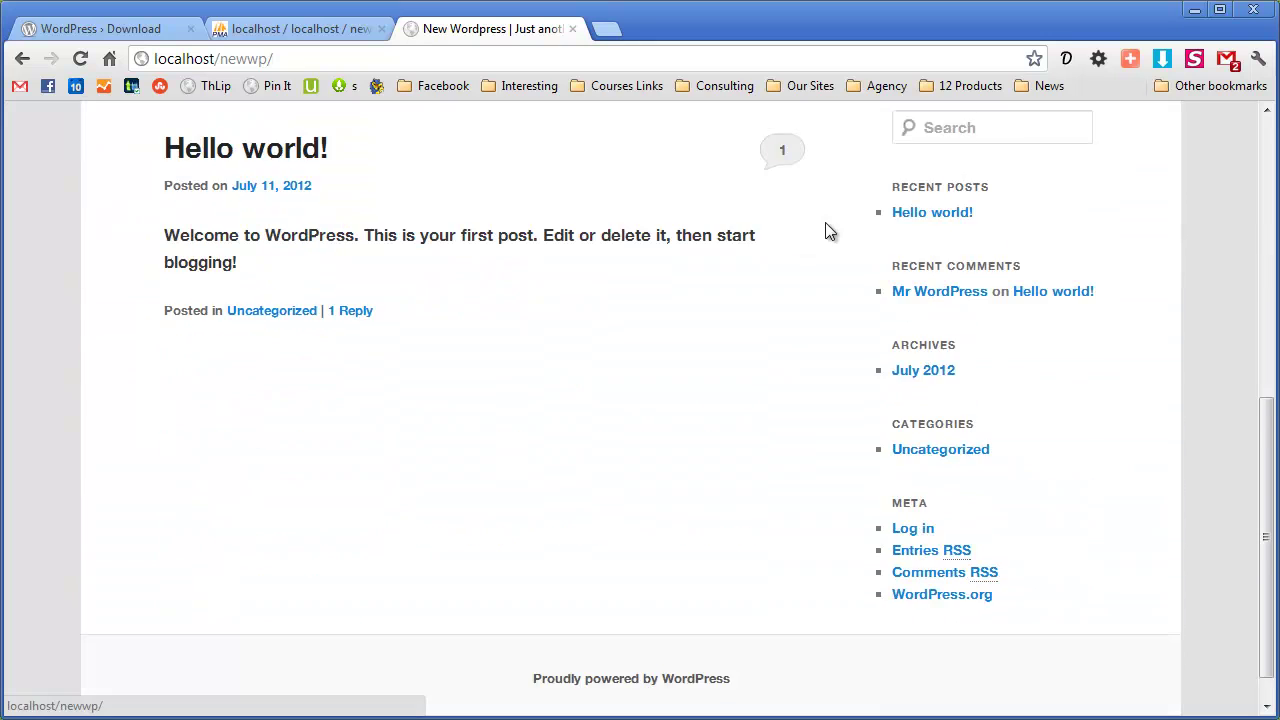
pyautogui.scroll(6, 826, 225)
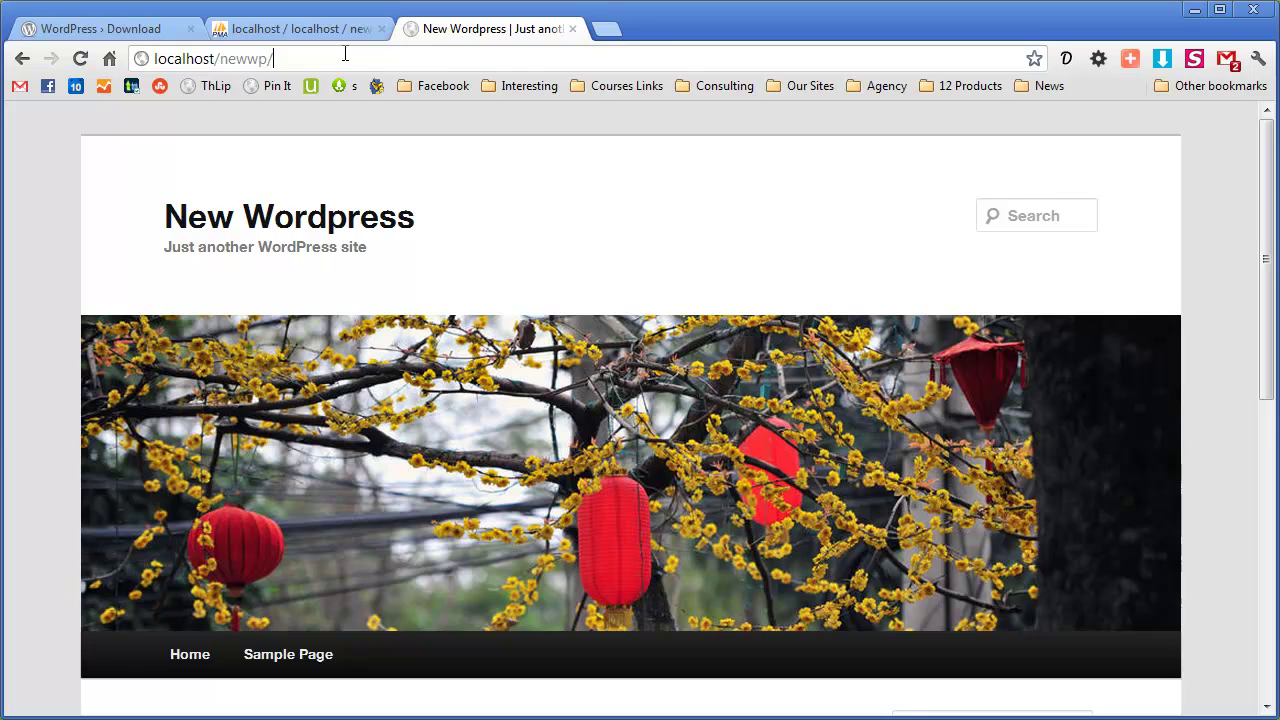
# Open the site's wp-admin login page and log in with the admin credentials
pyautogui.write('wp-admin')
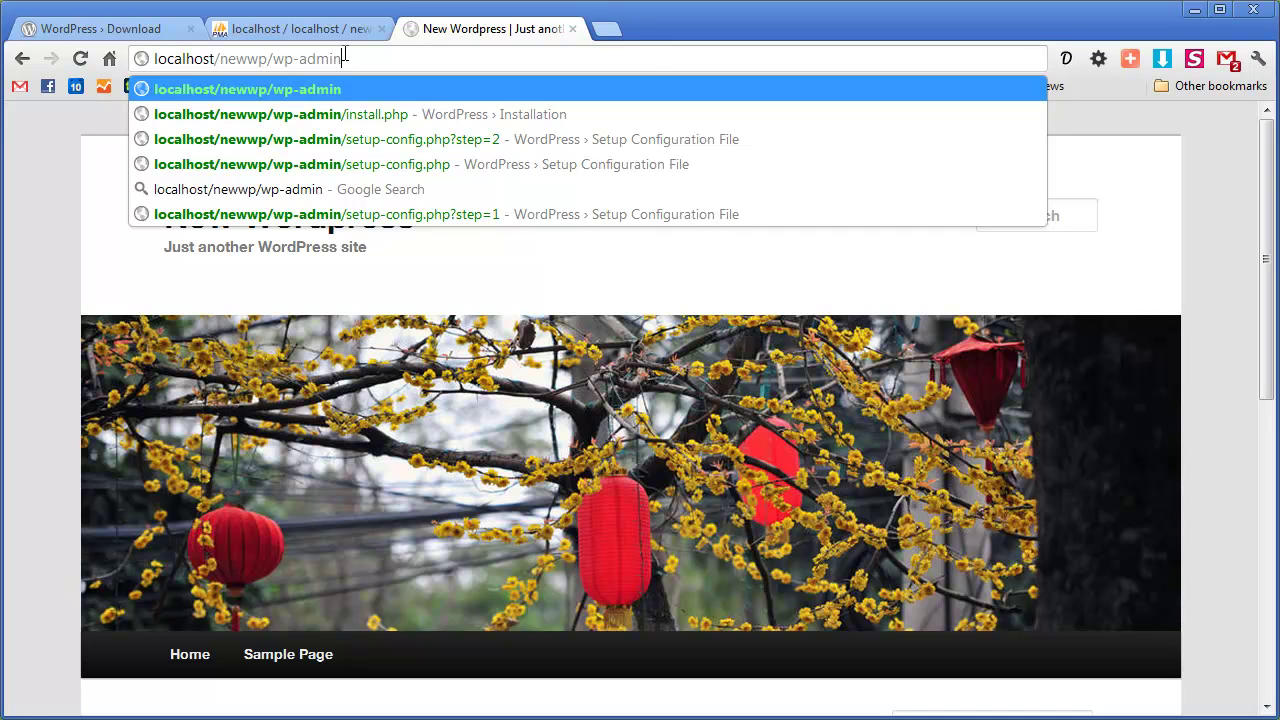
pyautogui.press('Return')
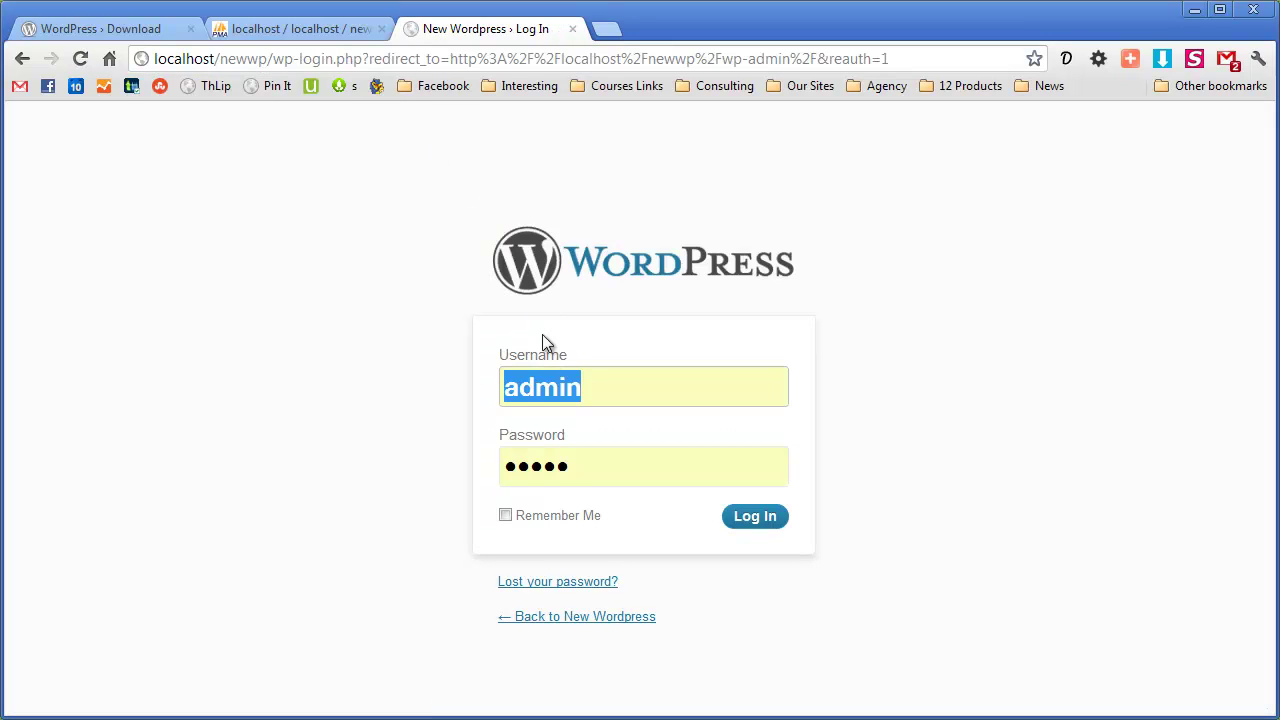
pyautogui.click(755, 520)
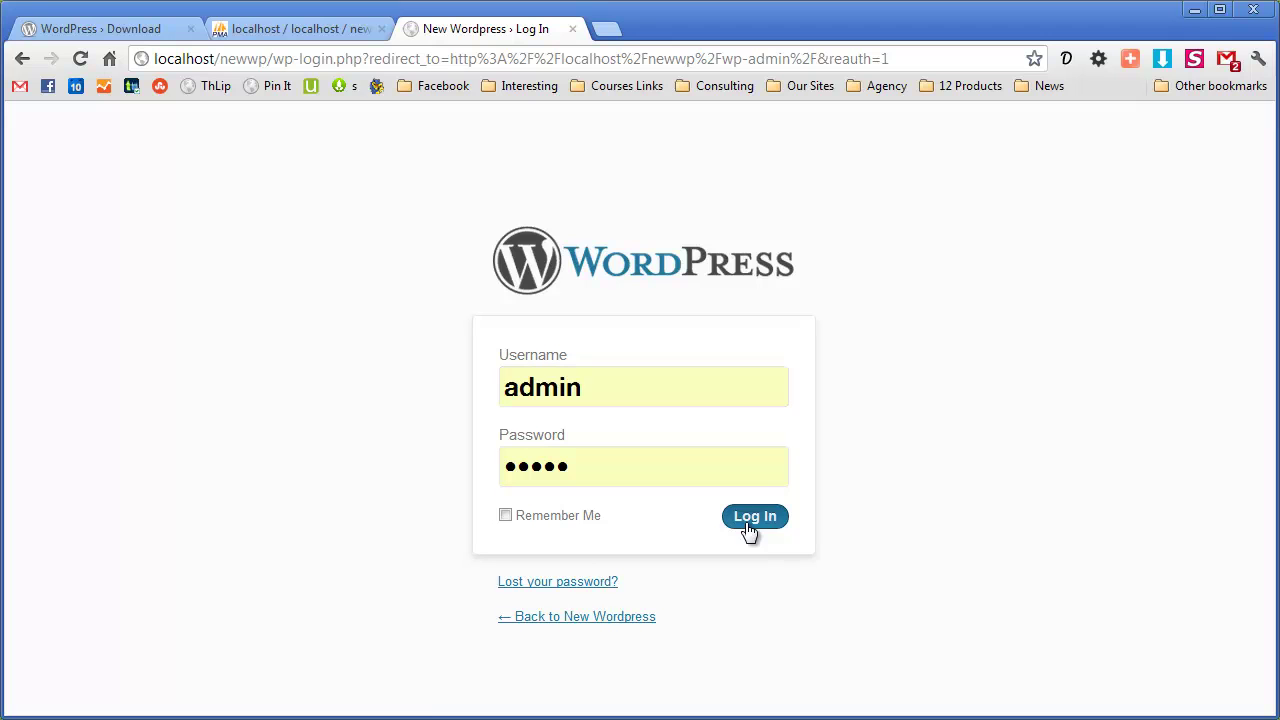